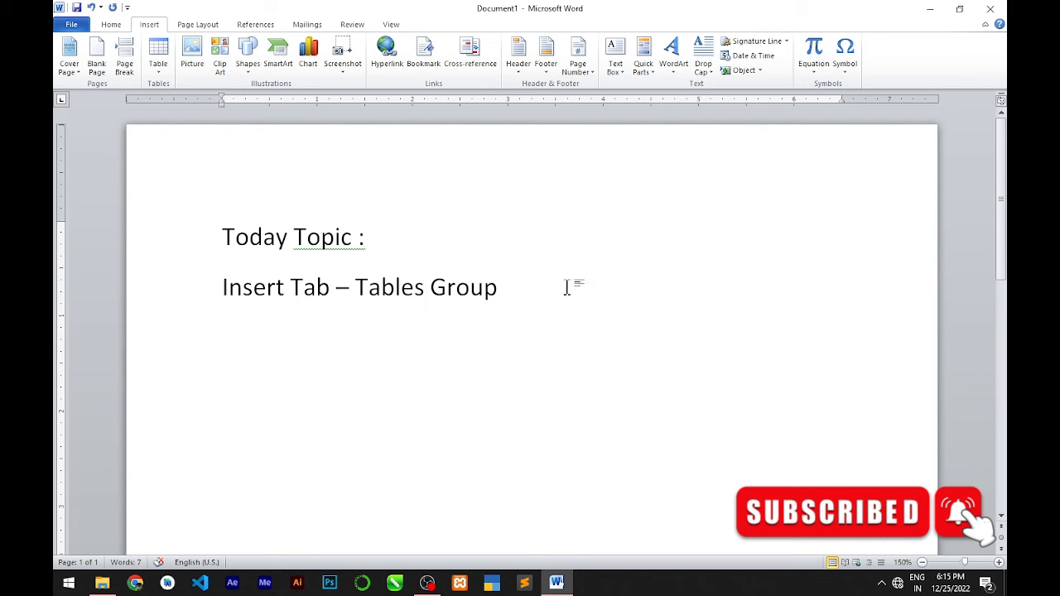
- Clear all the text from the document and insert a table of seven columns and five rows
key("ctrl+a")
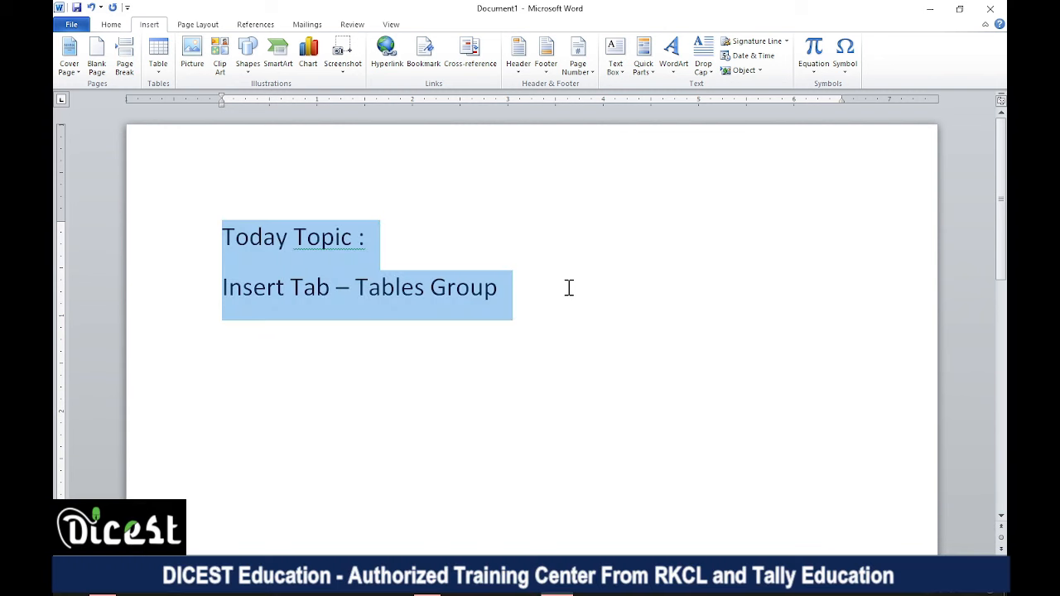
key("Delete")
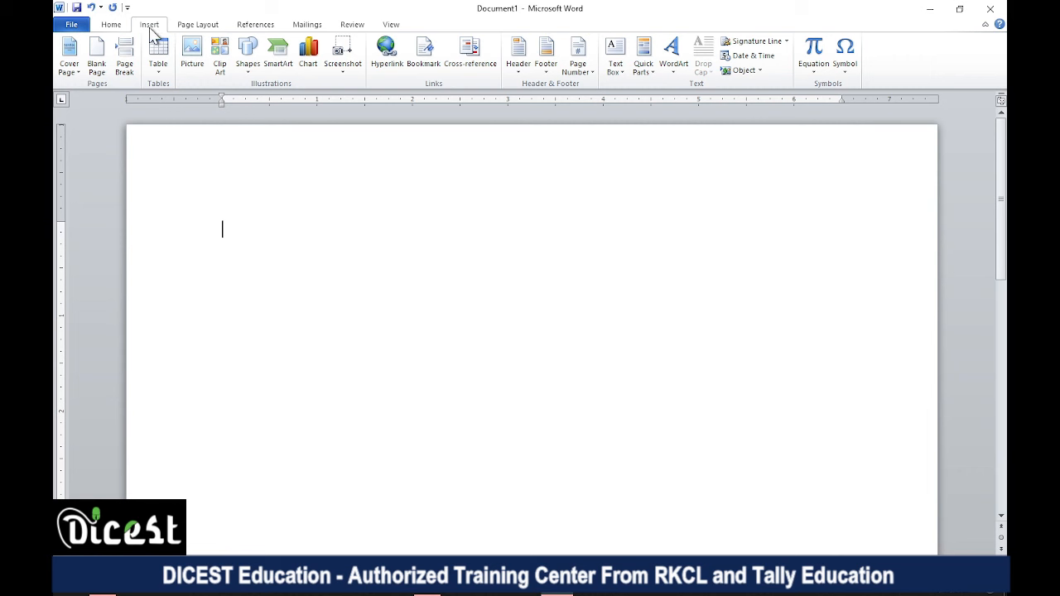
left_click(160, 77)
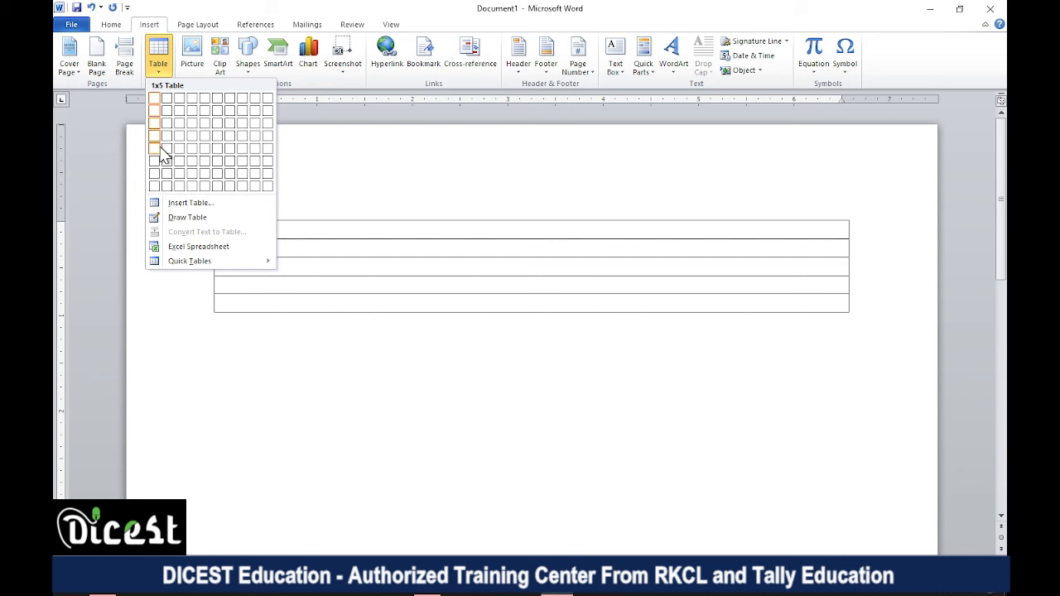
left_click(231, 147)
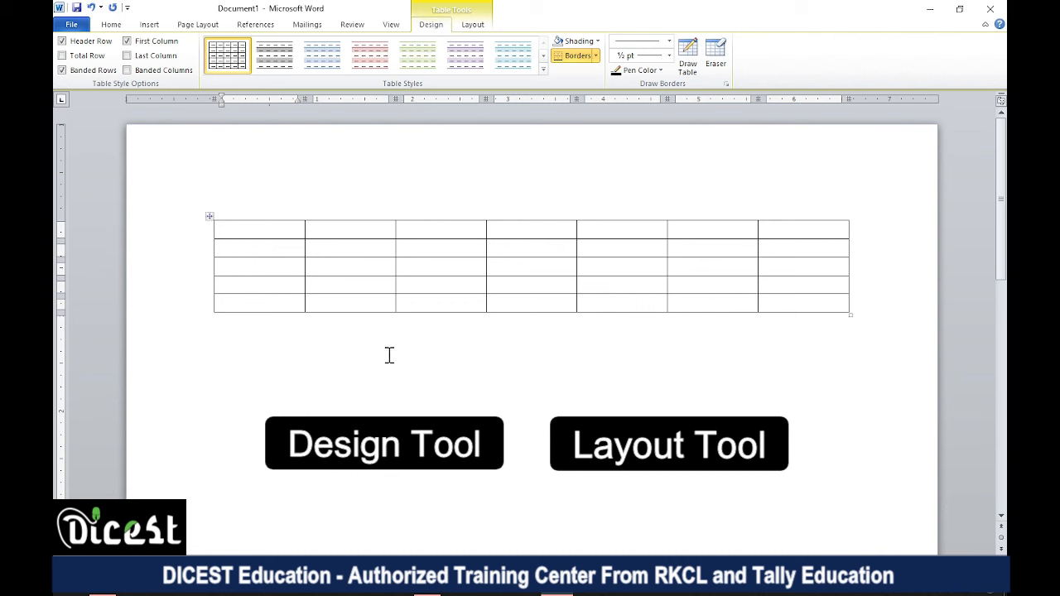
left_click(360, 361)
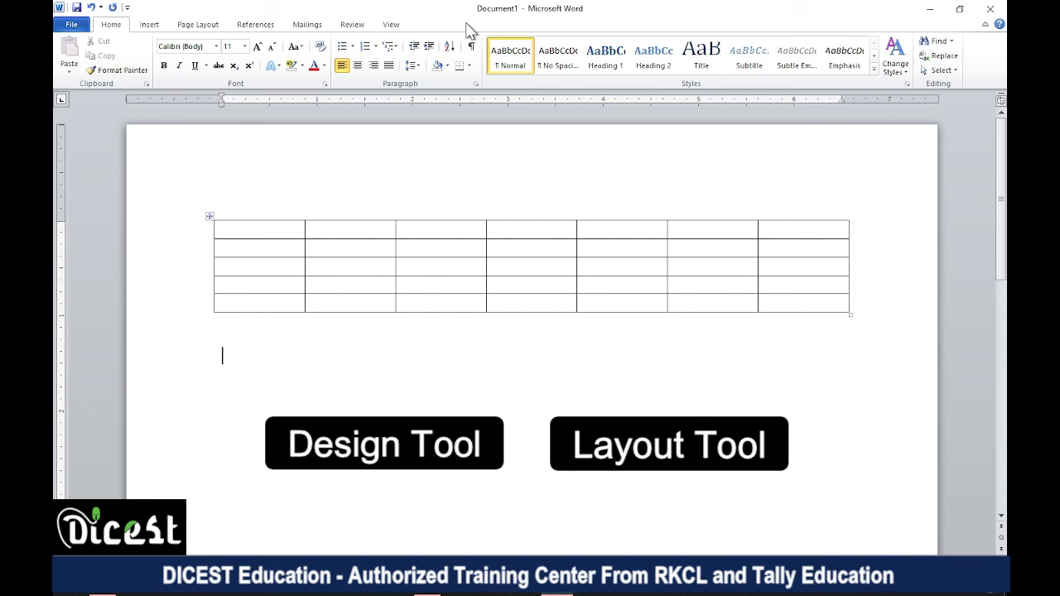
left_click(421, 248)
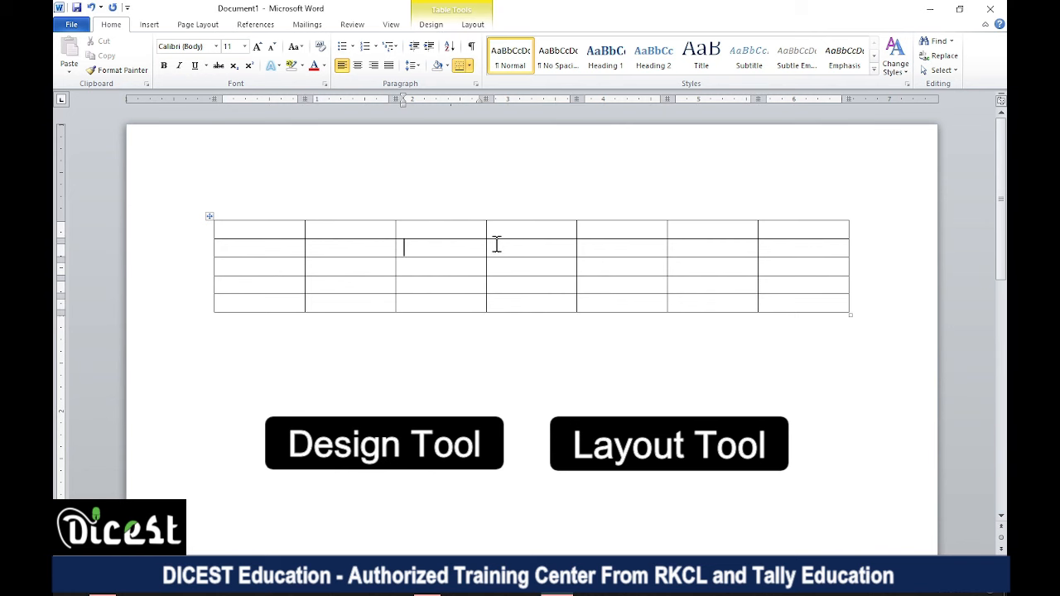
left_click(434, 32)
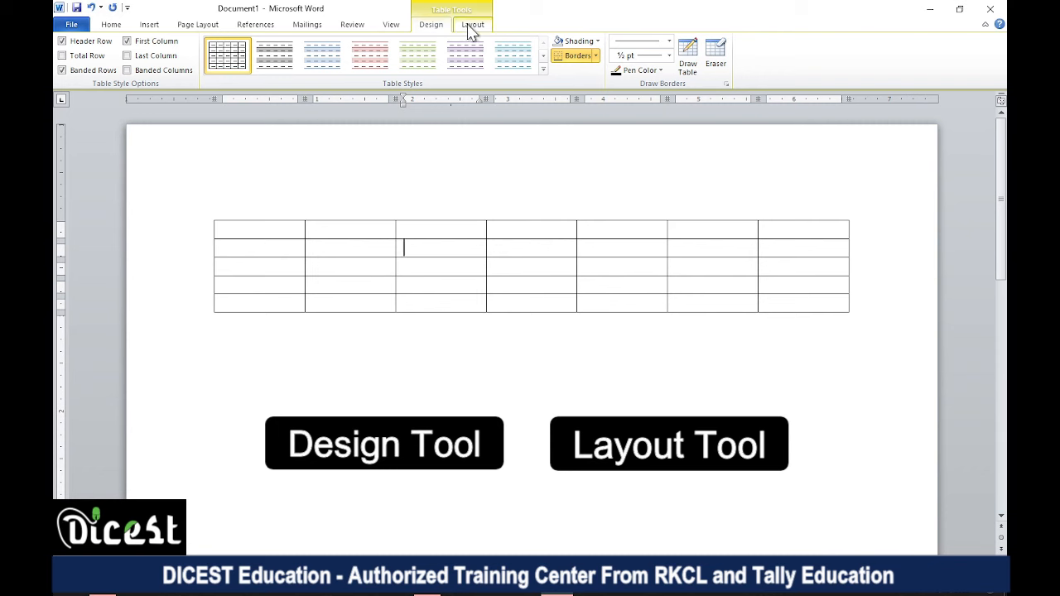
left_click(471, 26)
left_click(429, 32)
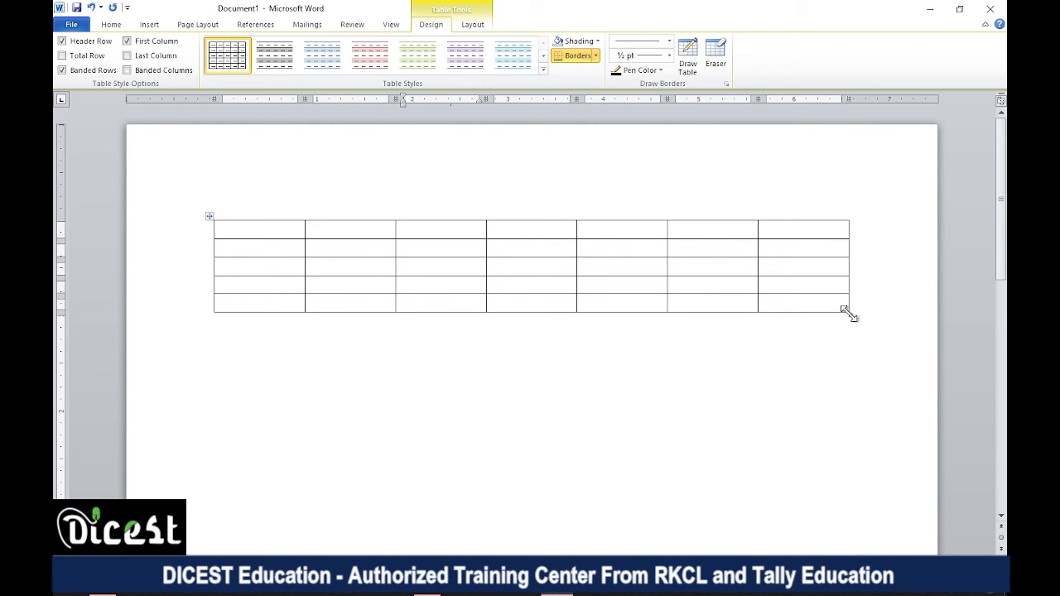
- Resize the table to be narrower with taller rows, and move it slightly right and down on the page
left_click_drag(849, 313, 729, 486)
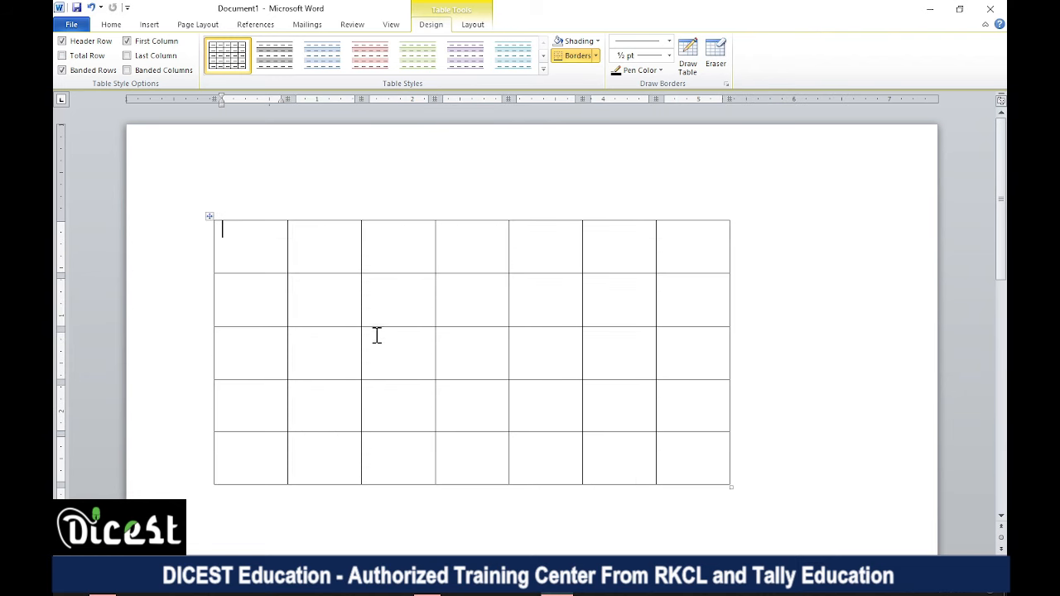
left_click(208, 215)
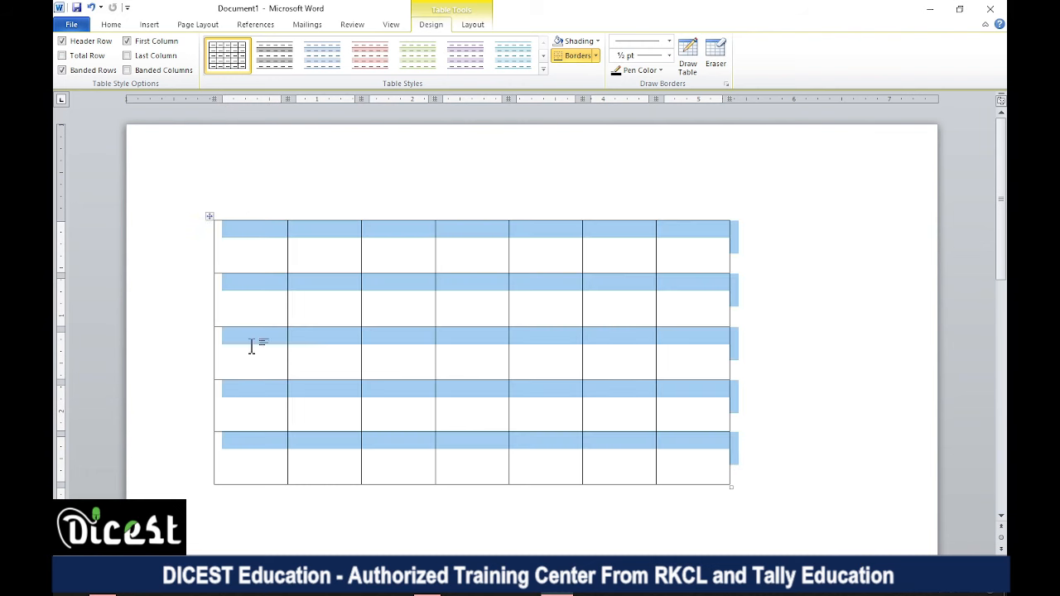
left_click(317, 241)
left_click_drag(207, 220, 260, 220)
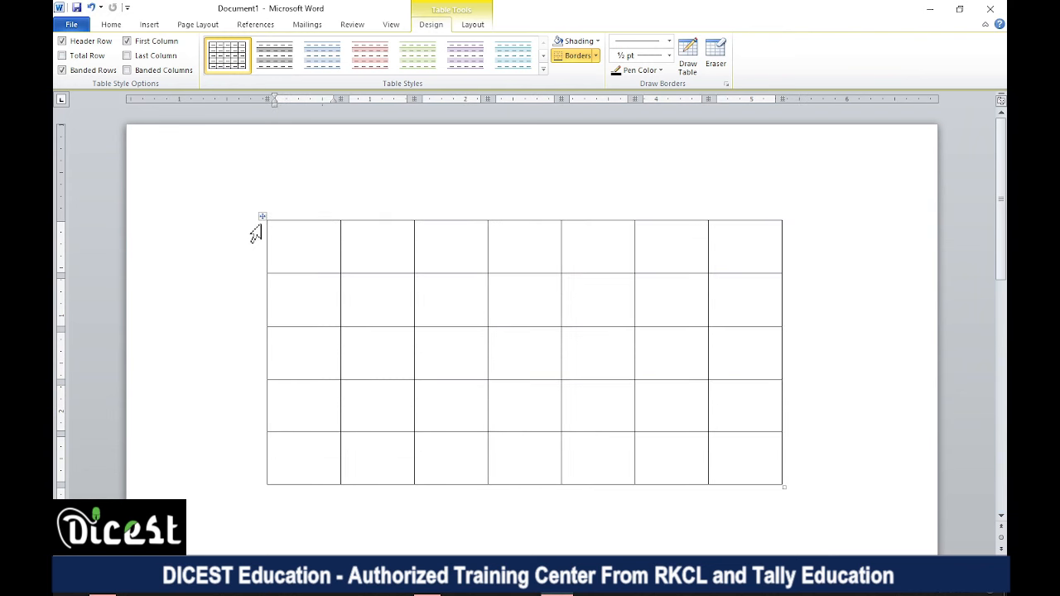
left_click_drag(262, 216, 265, 264)
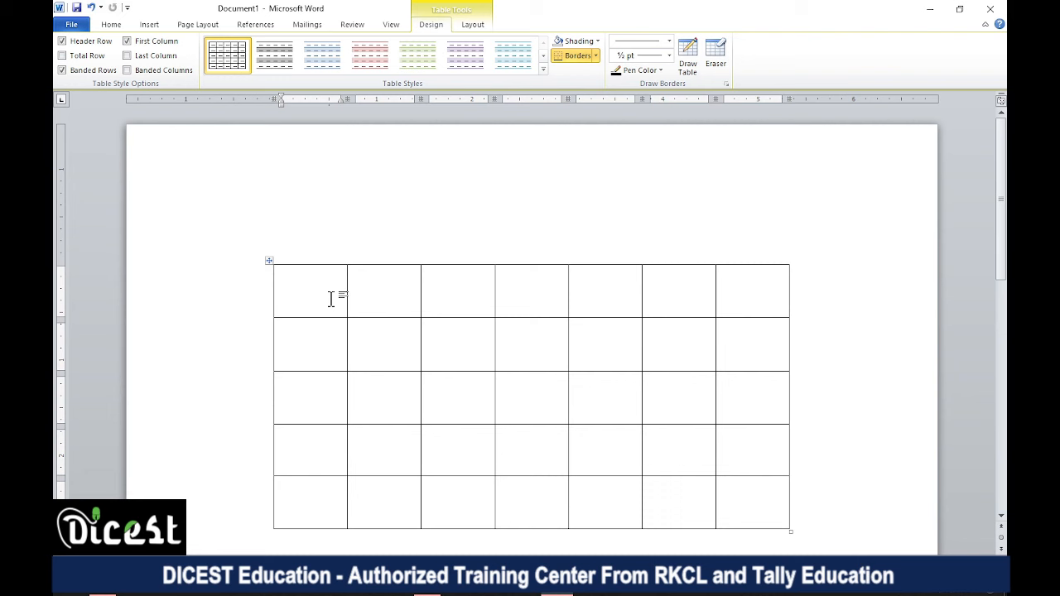
- Enter "SNo" and "Name of student" as the headings of the table's first two columns
type("s")
key("BackSpace")
type("S")
type("n")
type("No")
key("Tab")
type("Name o")
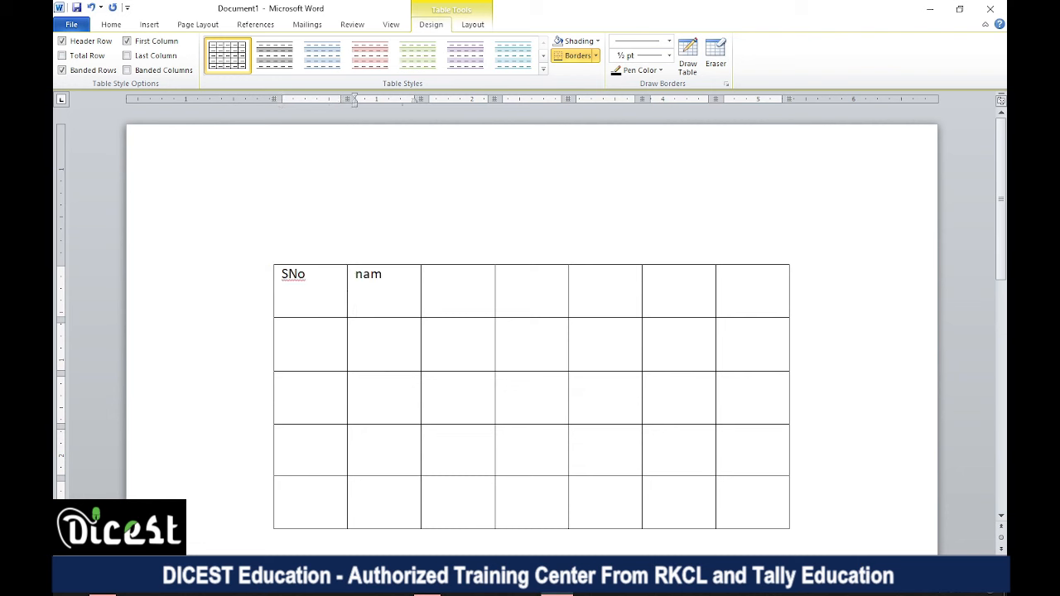
type("f student")
key("Tab")
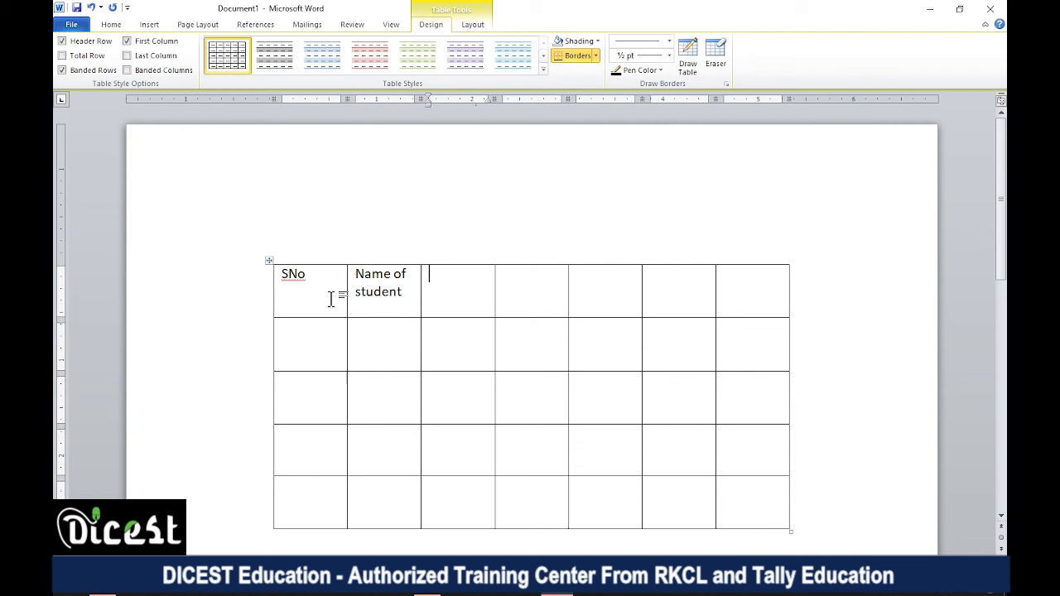
- Enter "Class" and "Year of passing" as the headings of the third and fourth columns
type("class")
key("Tab")
type("year of ")
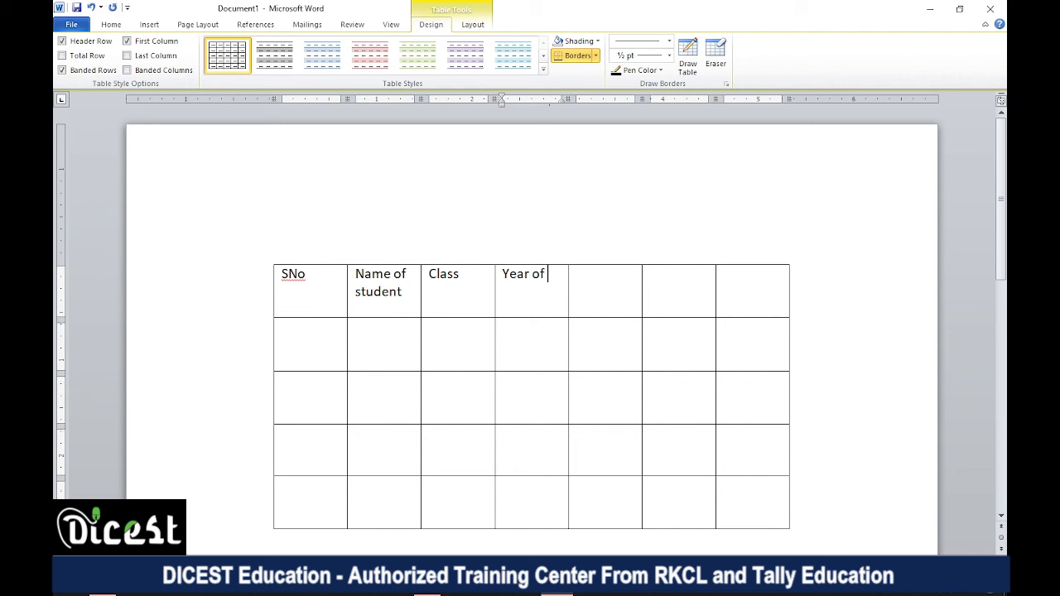
type("passing")
key("Tab")
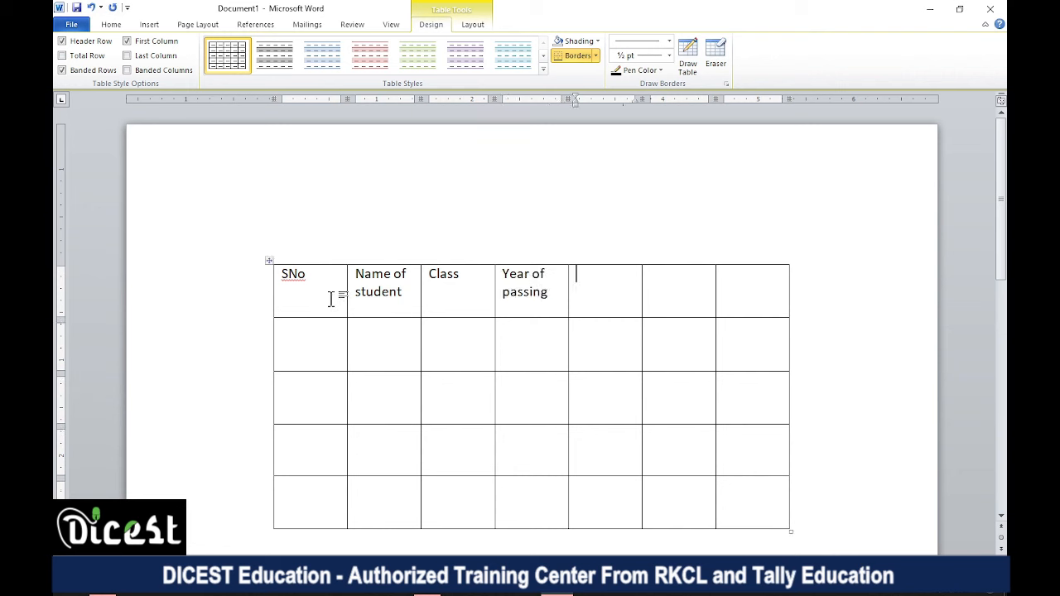
- Enter "School / college Name" and "Percentage" as the headings of the fifth and sixth columns
type("c")
type("Sch")
type("ool / college")
type(" Name")
key("Tab")
type("Percetn")
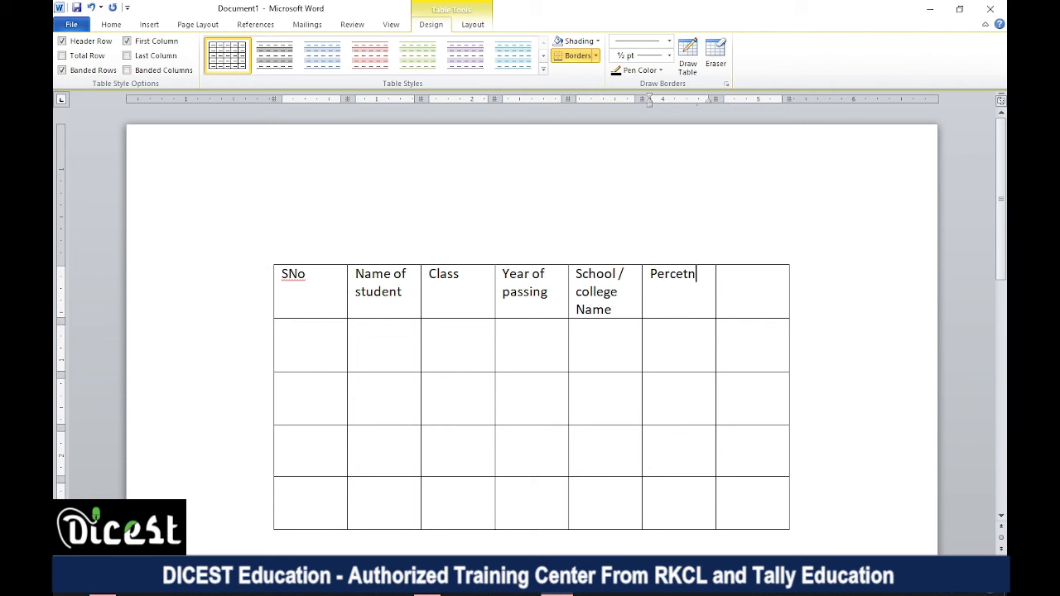
type("age")
key("BackSpace")
key("BackSpace")
key("BackSpace")
type("ntage")
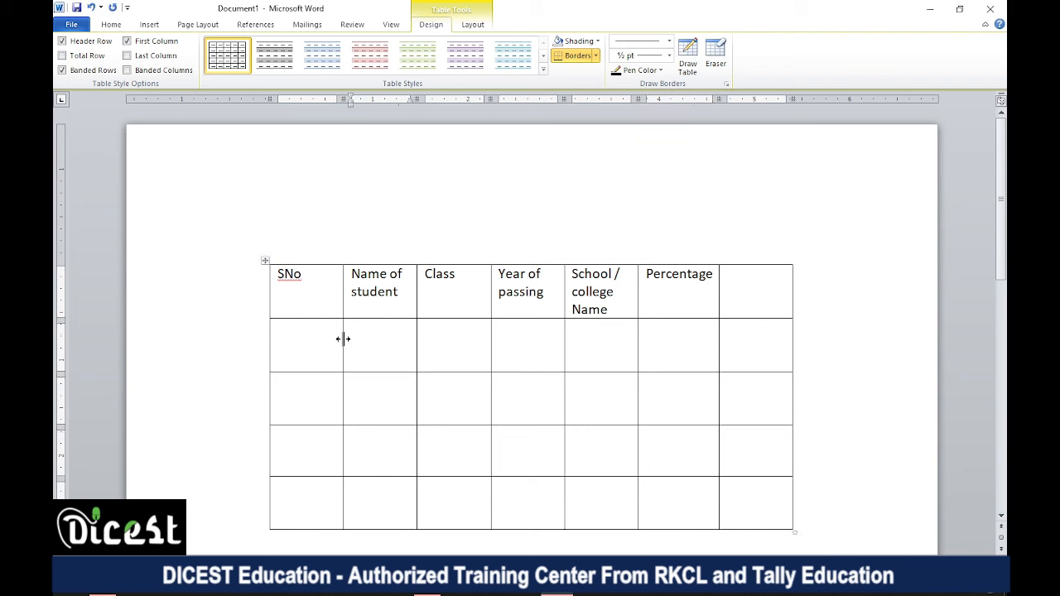
- Narrow the SNo and Class columns and widen the Name of student column so its heading fits on one line
left_click_drag(342, 339, 307, 346)
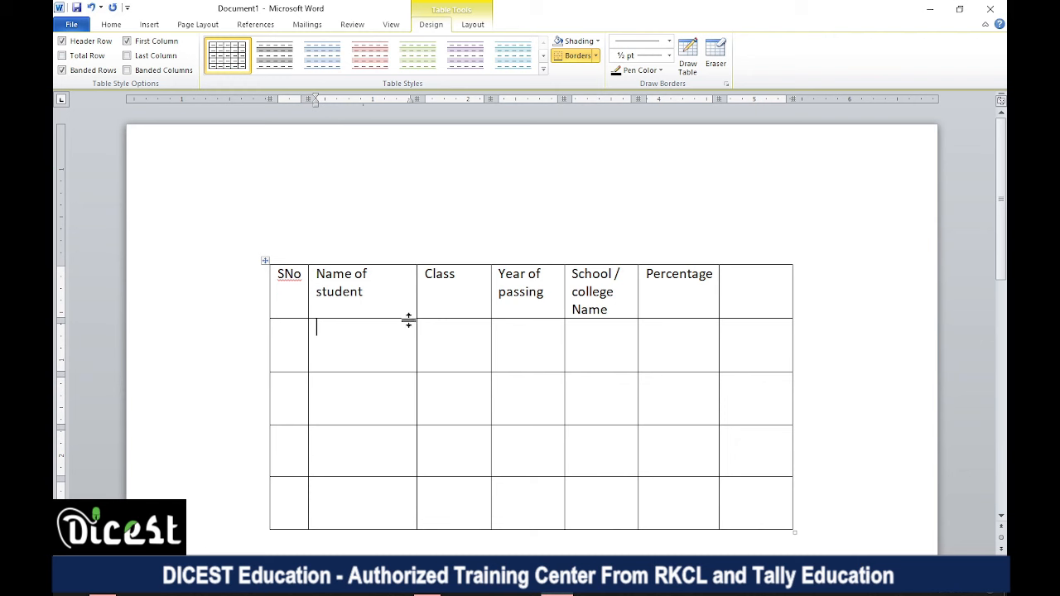
left_click_drag(417, 291, 467, 293)
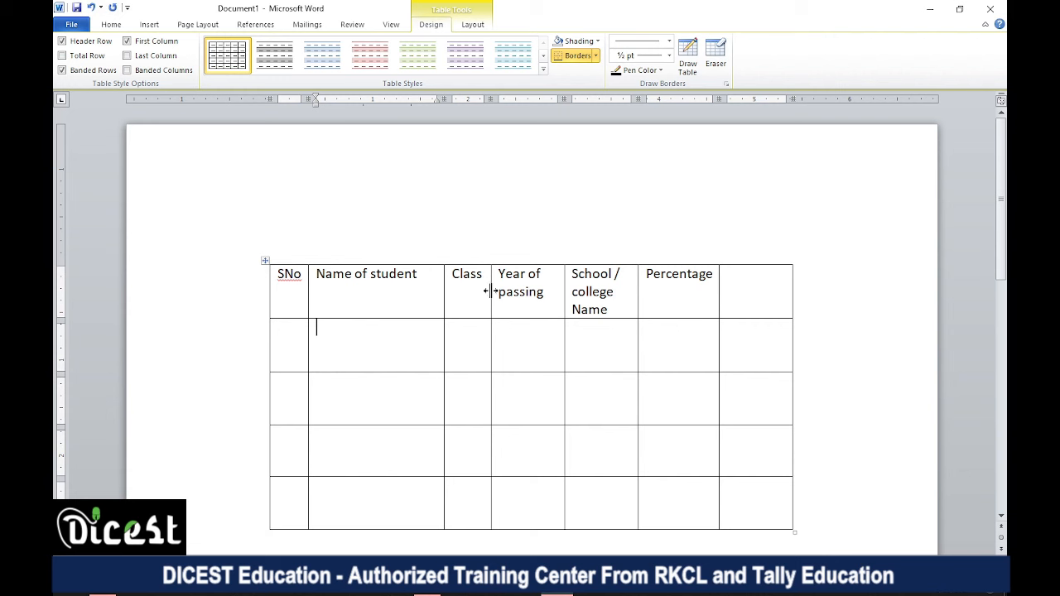
left_click_drag(490, 292, 460, 294)
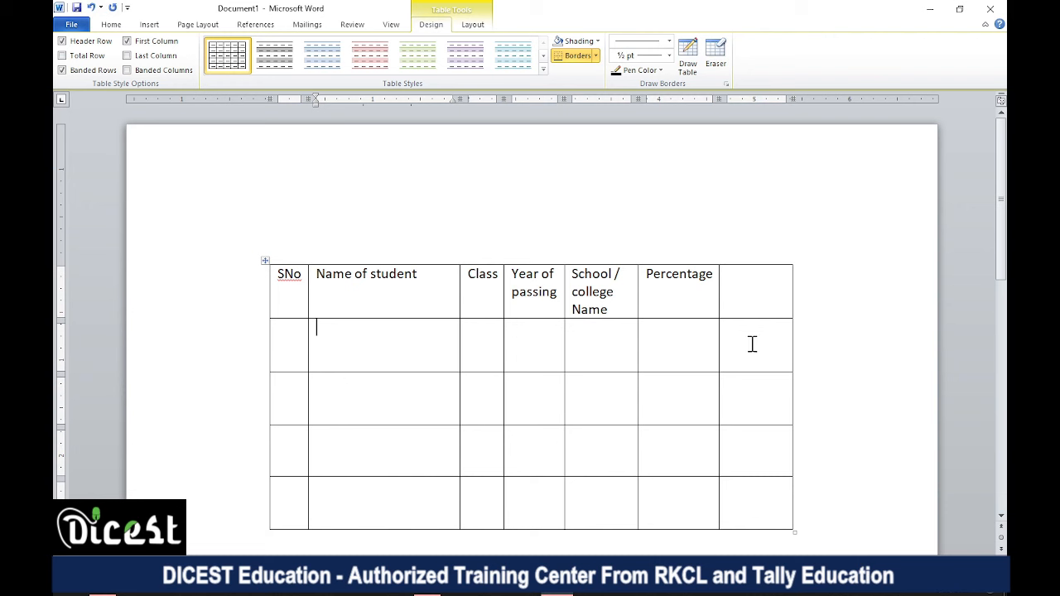
key("Down")
key("Tab")
- Insert one blank row above the heading row and another blank row directly below it
left_click(473, 24)
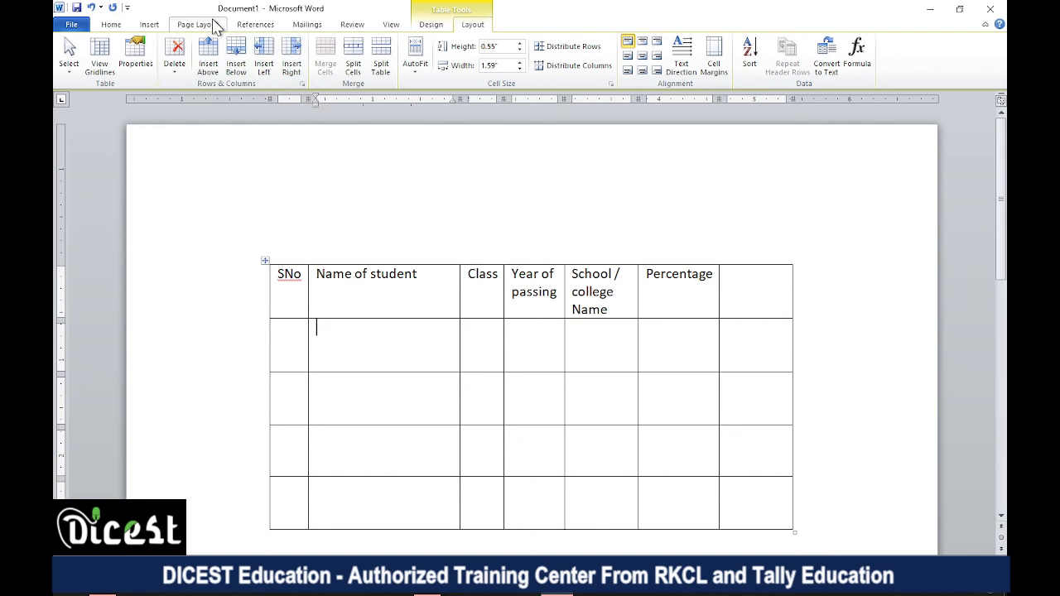
left_click(431, 283)
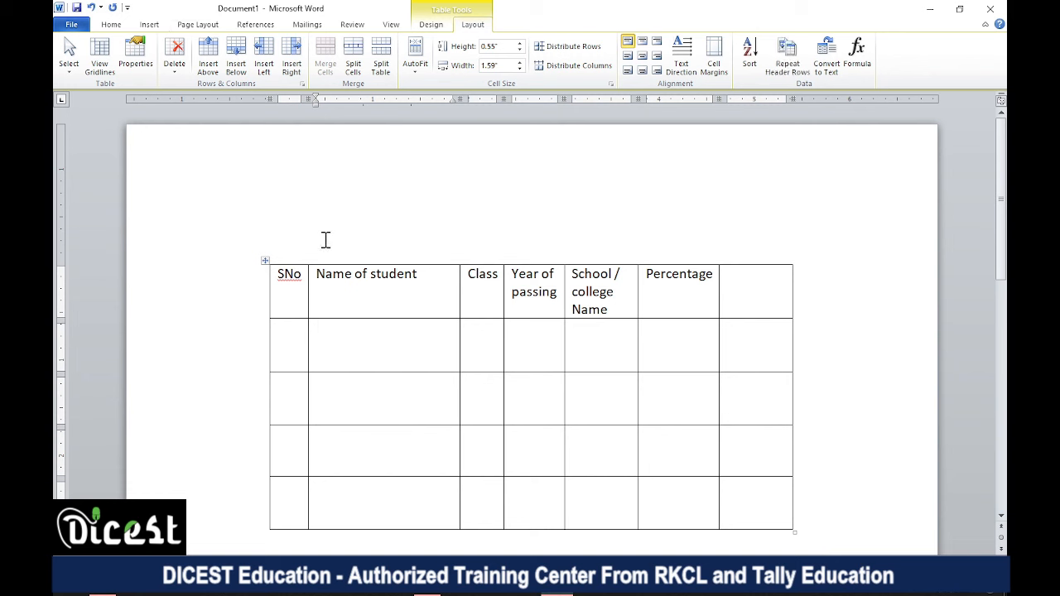
left_click(207, 56)
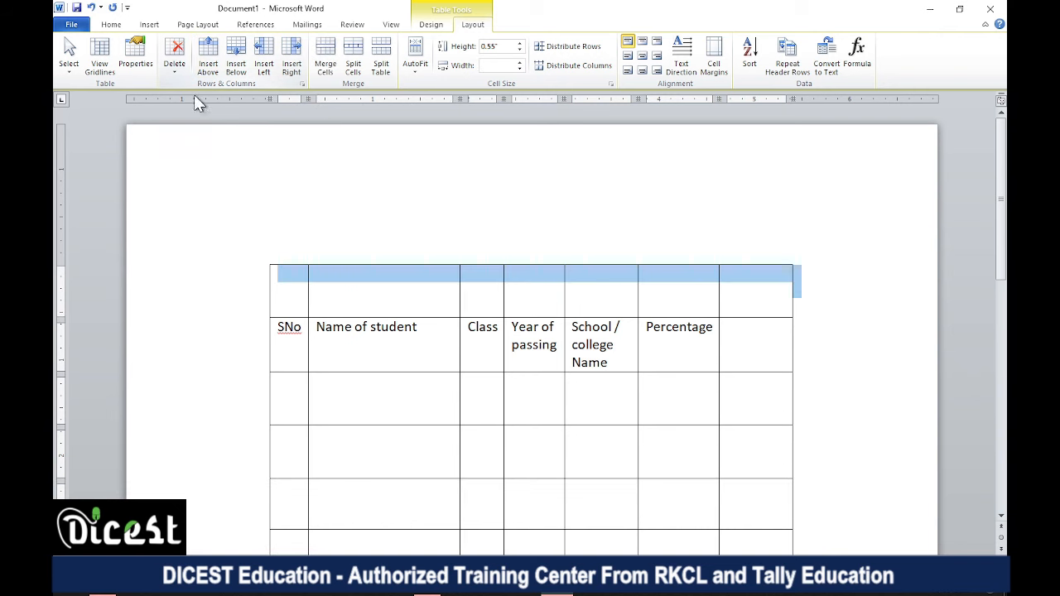
left_click(447, 340)
left_click(236, 58)
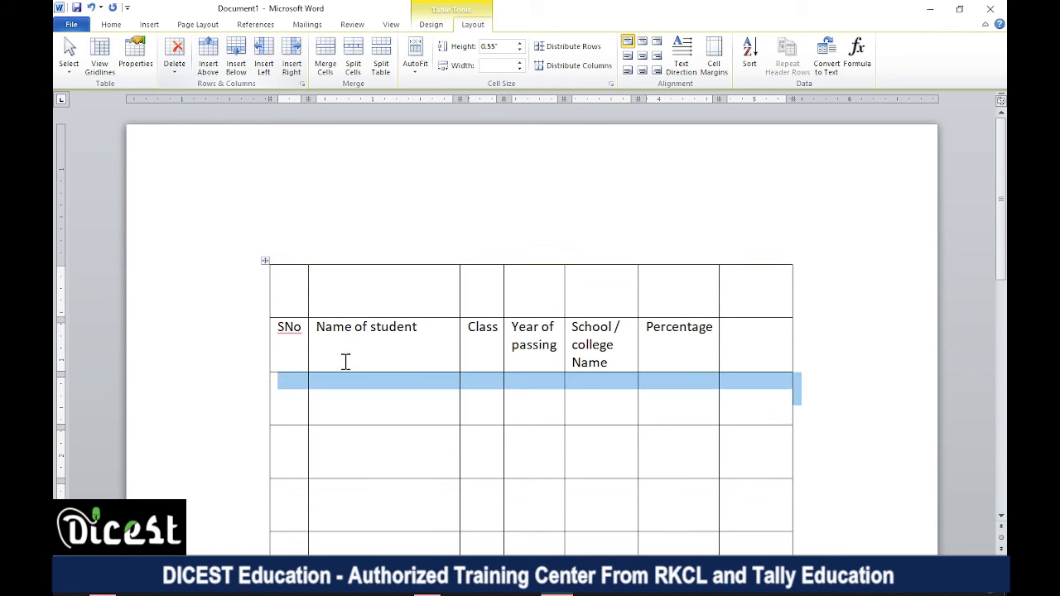
left_click(421, 395)
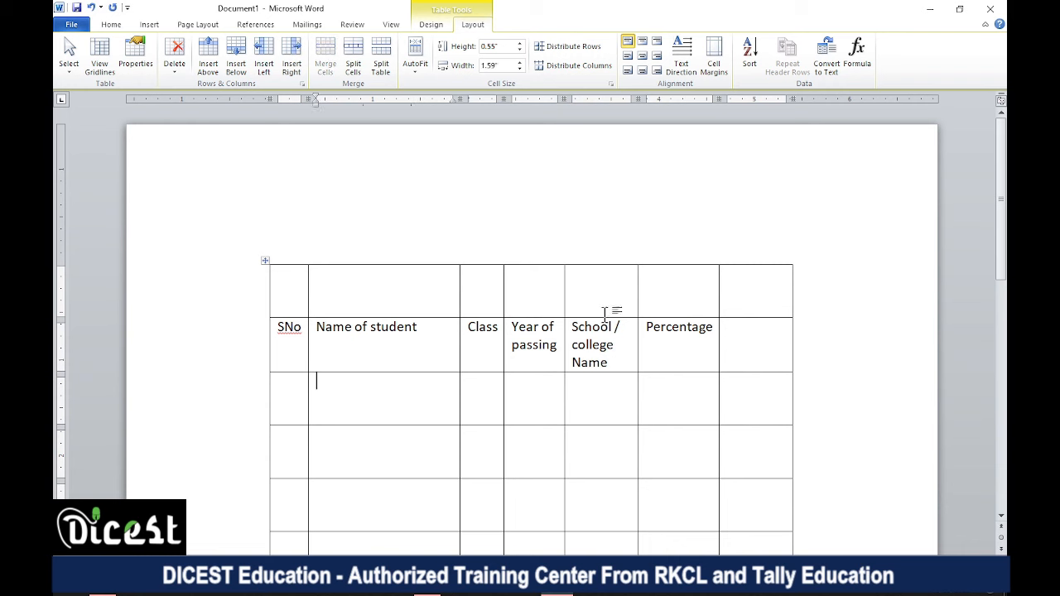
- Insert one blank column to the right of the Percentage column and another to its left
left_click(653, 304)
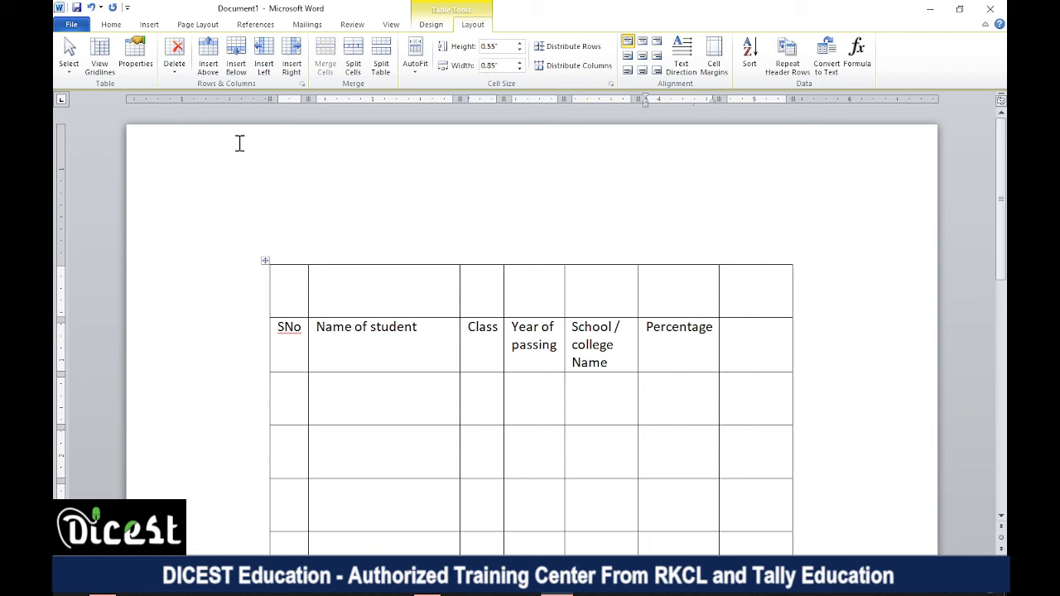
left_click(291, 58)
left_click(777, 334)
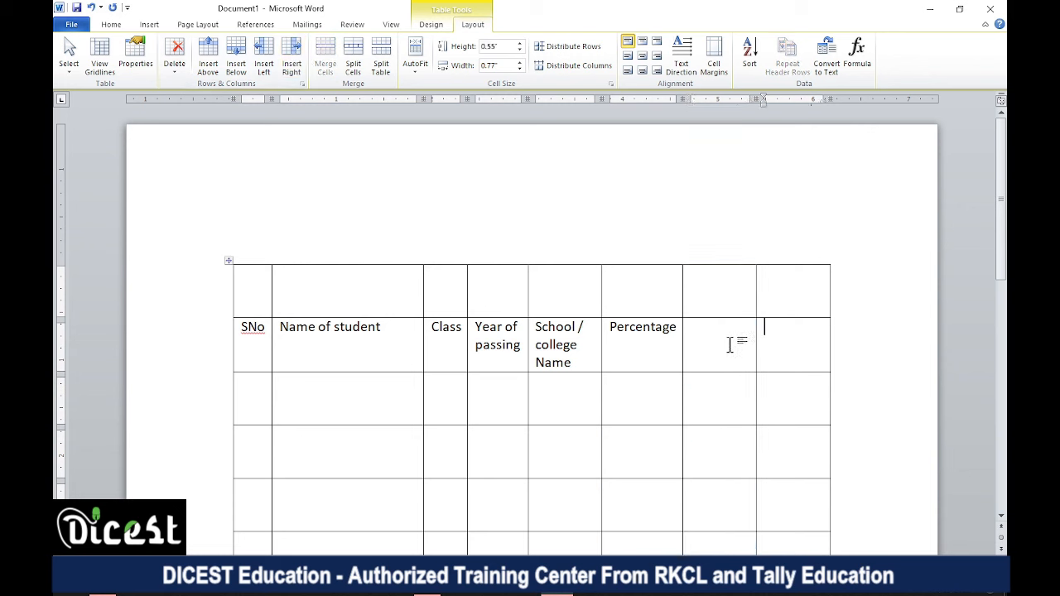
left_click(643, 336)
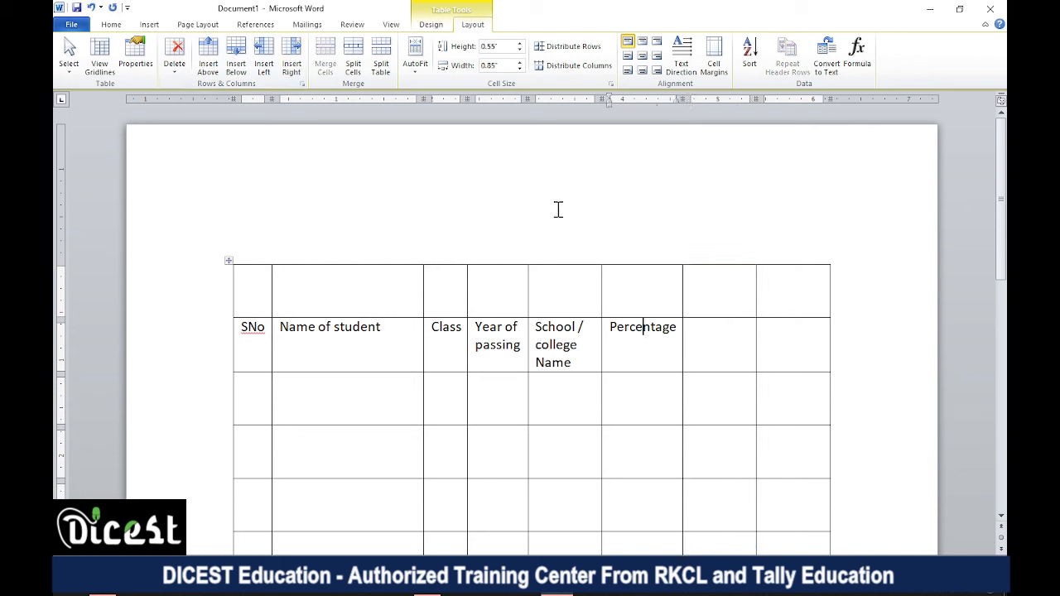
left_click(263, 59)
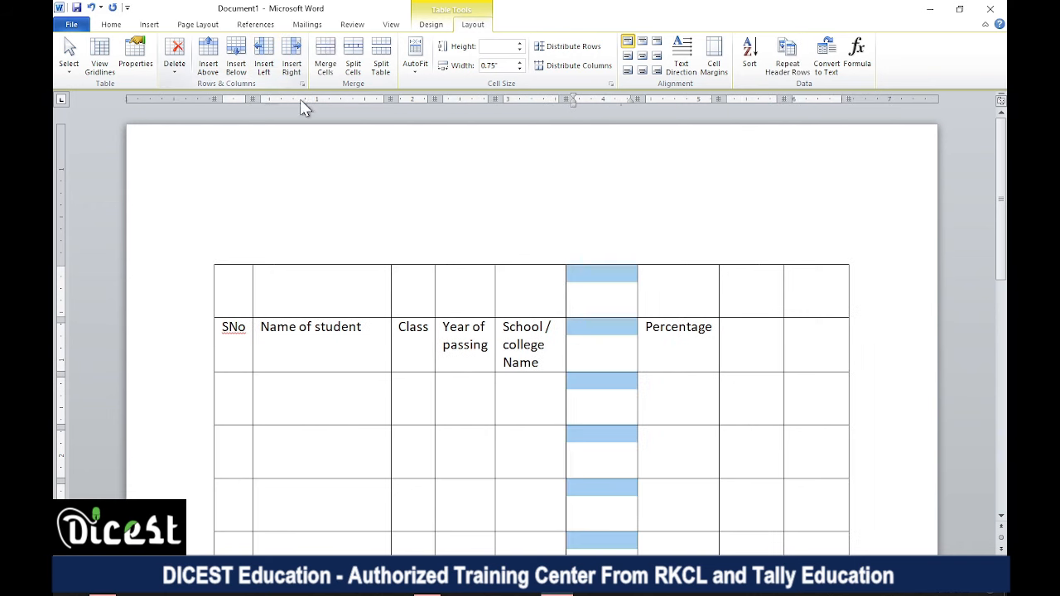
left_click(620, 348)
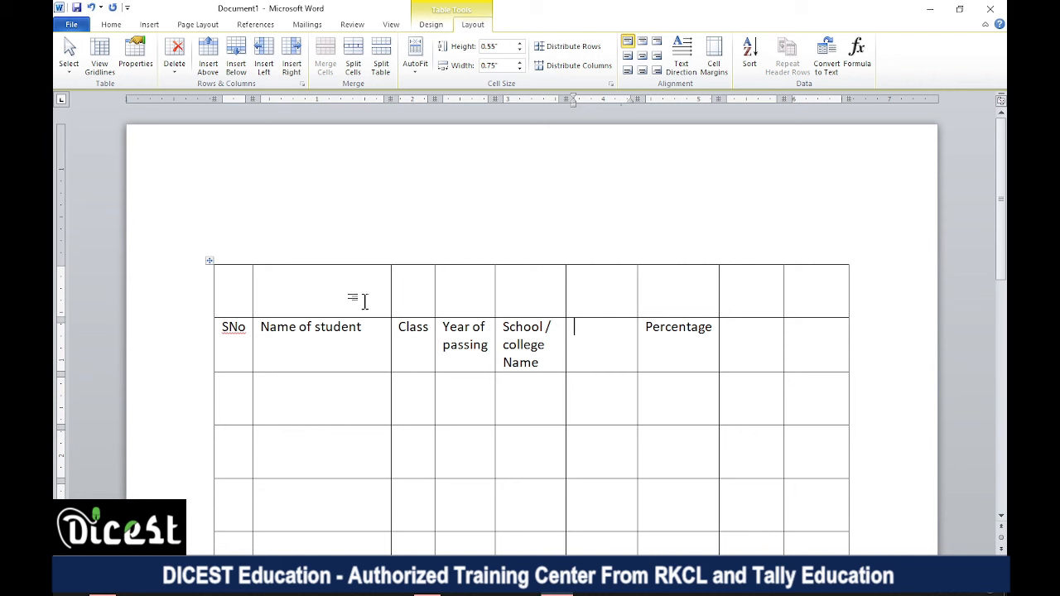
- Select the whole blank top row of the table and insert another row above it
left_click_drag(232, 284, 805, 282)
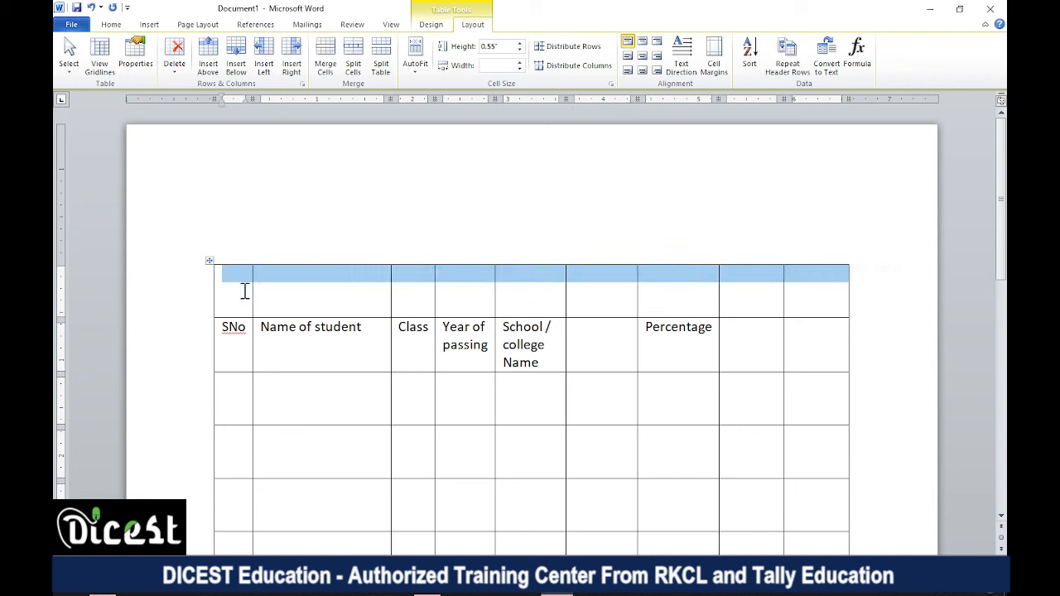
left_click(207, 58)
left_click(467, 300)
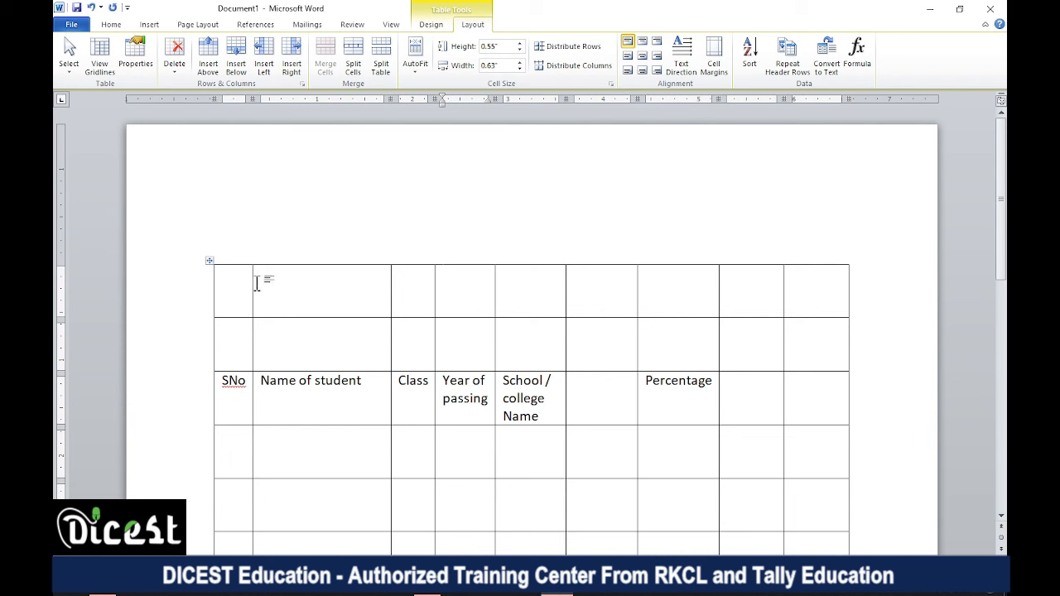
left_click_drag(256, 281, 856, 286)
left_click(639, 301)
left_click_drag(463, 289, 475, 499)
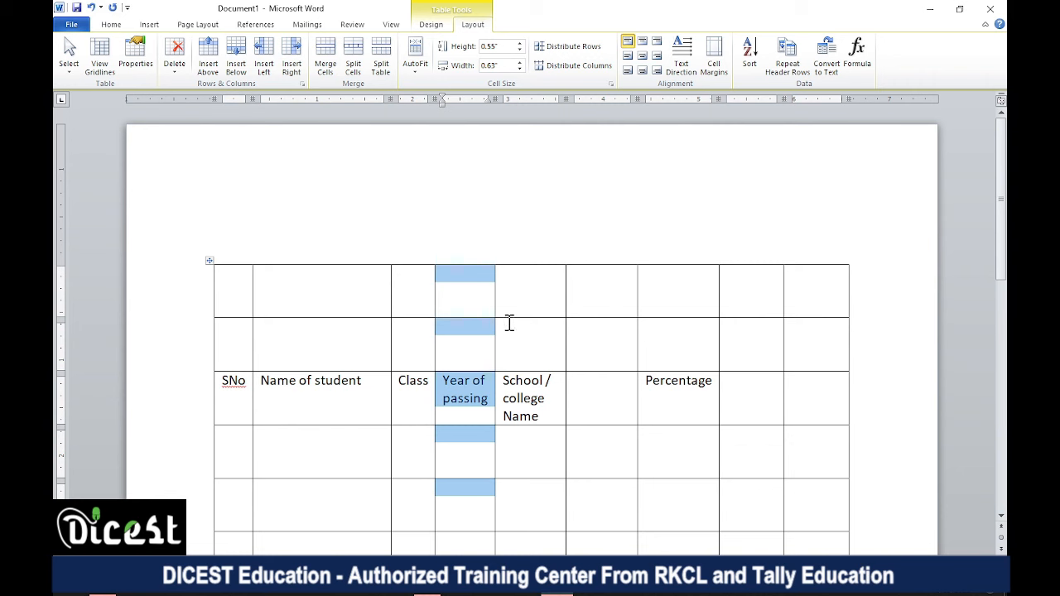
left_click(459, 289)
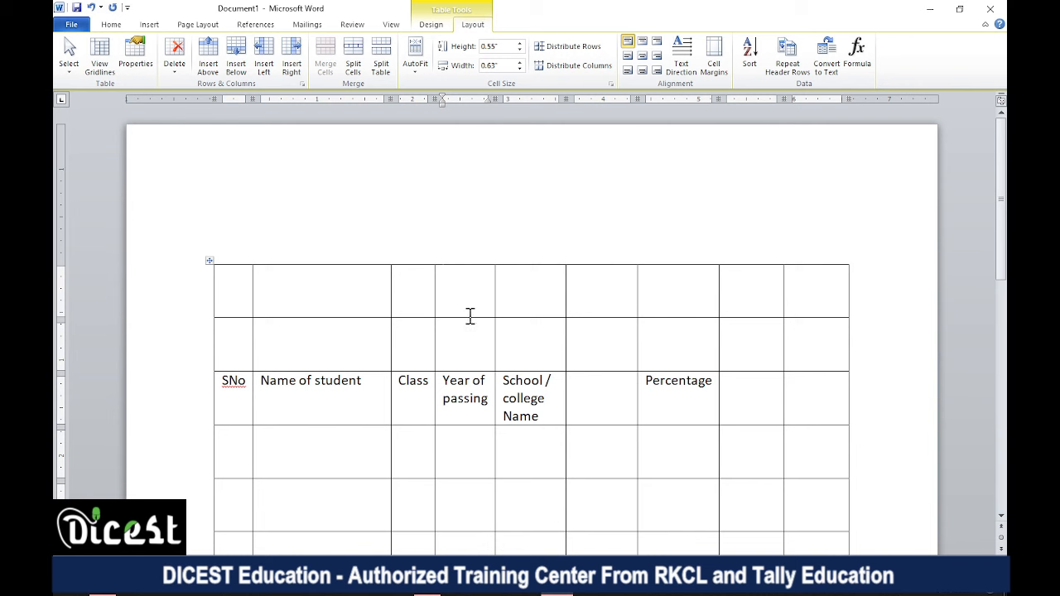
- Insert one blank column to the left of the Year of passing column and another to its right
left_click(265, 51)
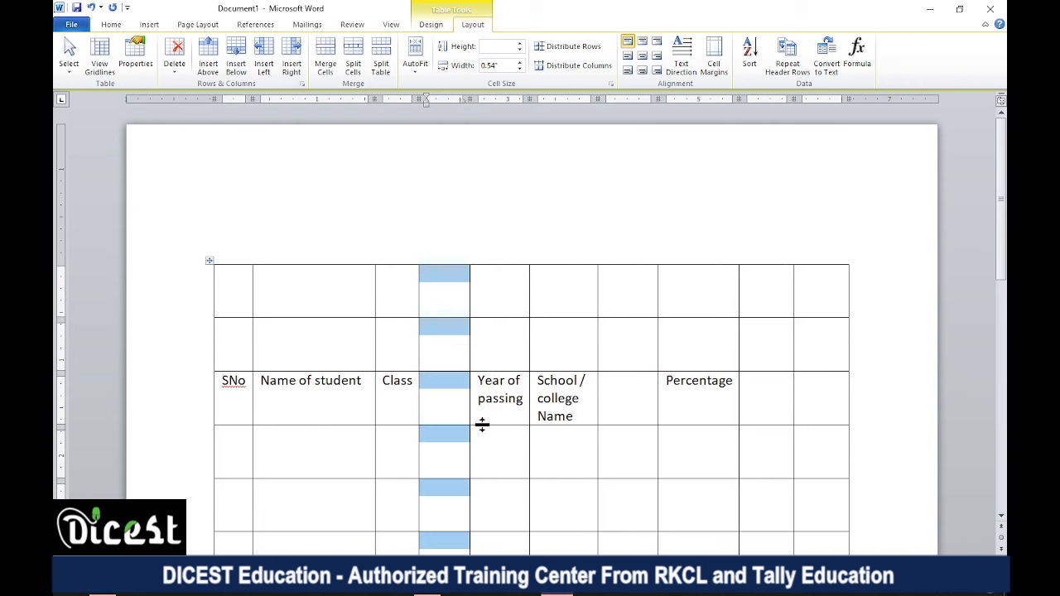
left_click(498, 296)
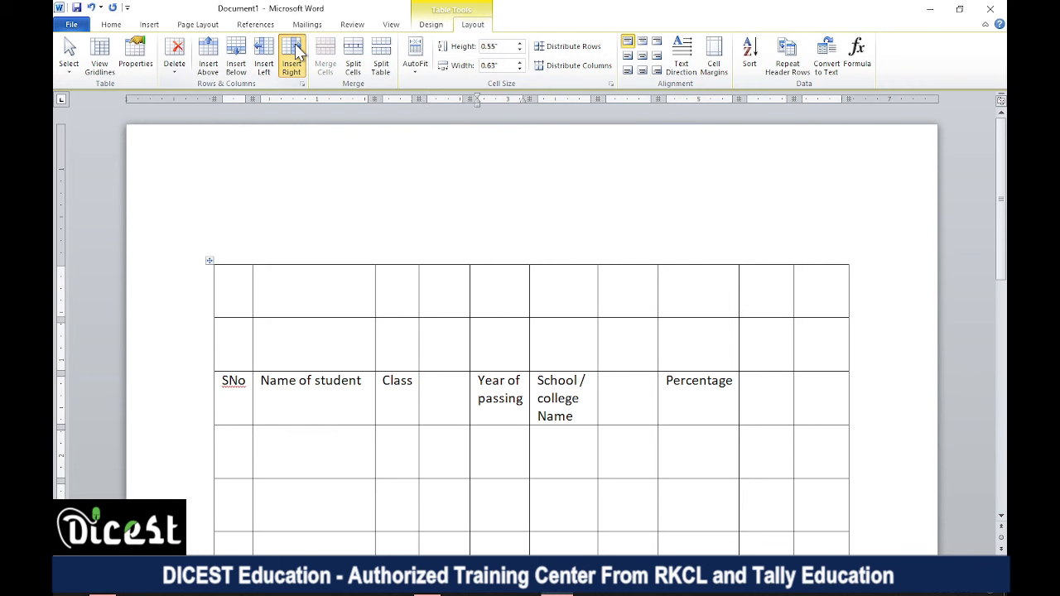
left_click(288, 51)
- Insert another blank row above the table's top row
left_click(498, 284)
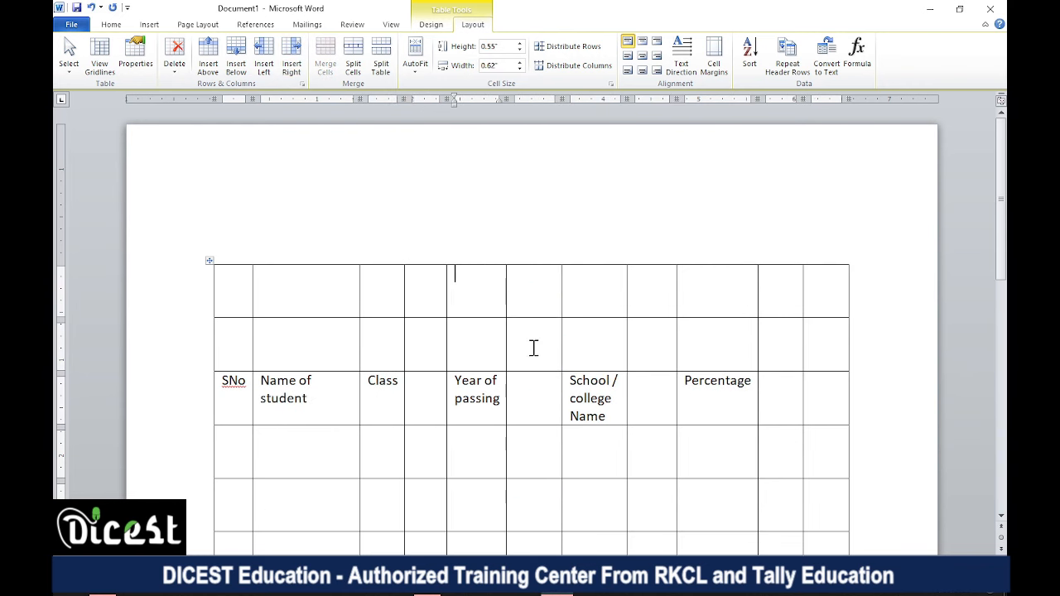
left_click(209, 55)
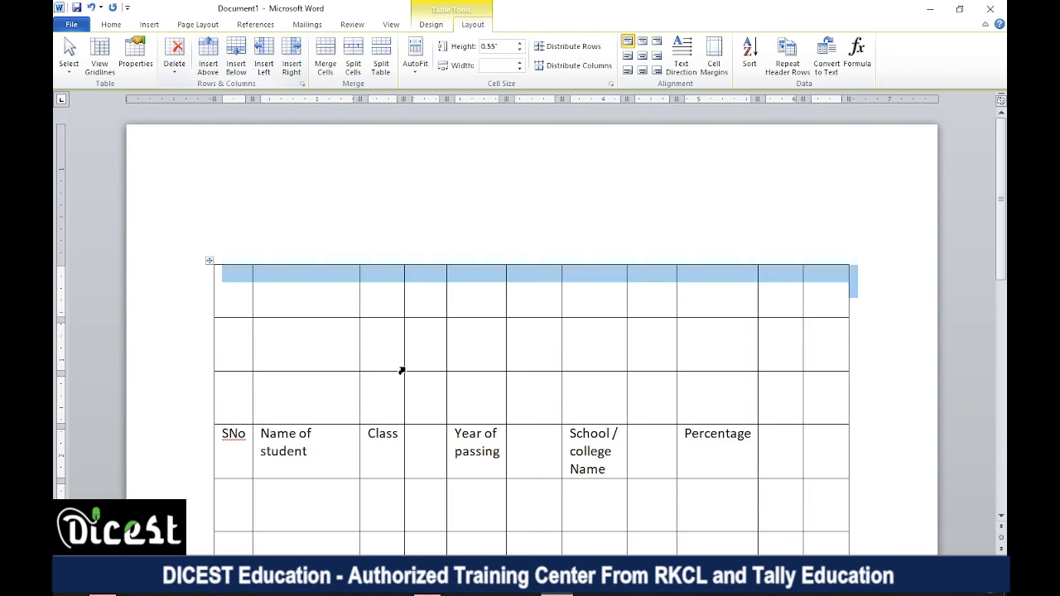
left_click(491, 361)
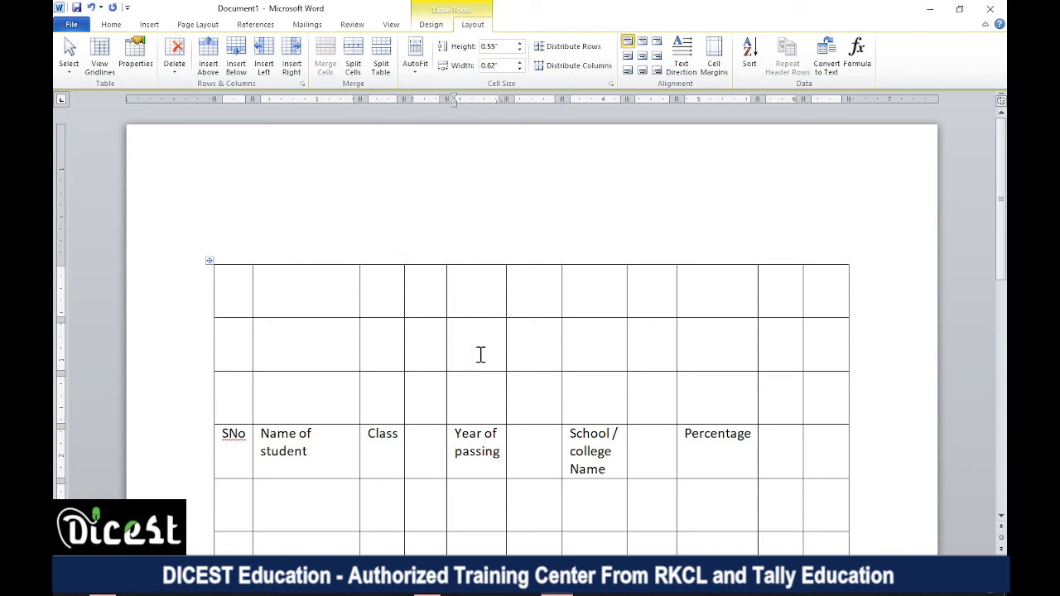
left_click(489, 290)
- Delete the topmost blank row of the table
scroll(489, 290, "down", 3)
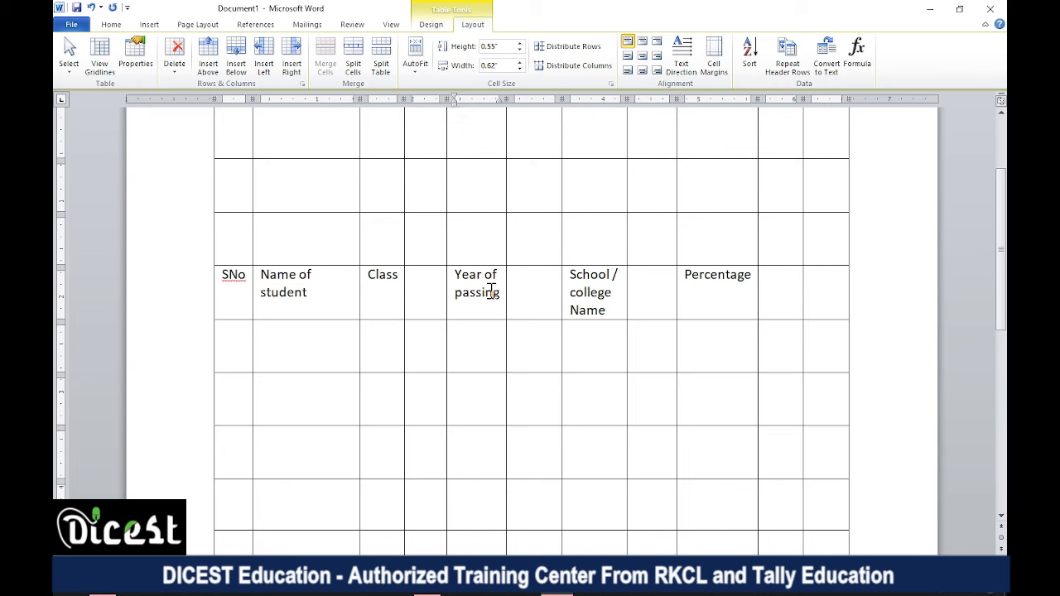
scroll(491, 290, "up", 3)
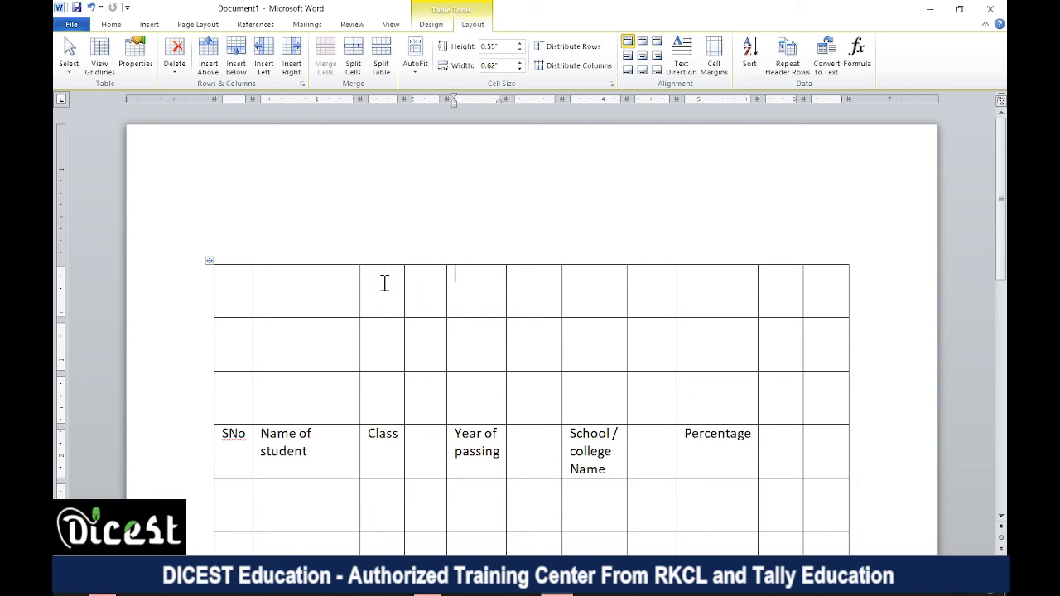
left_click_drag(234, 282, 795, 298)
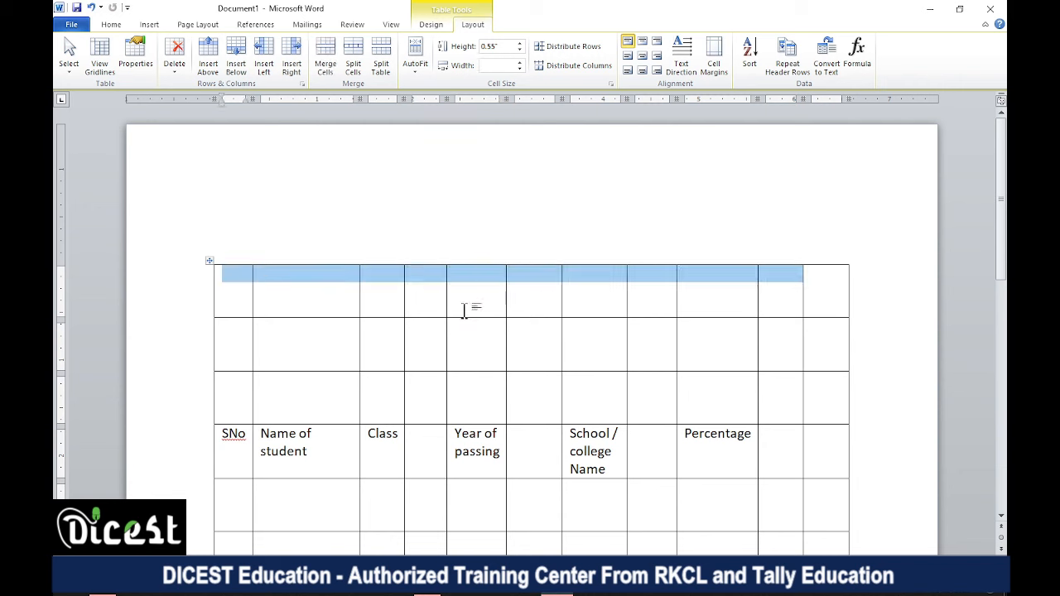
left_click(474, 287)
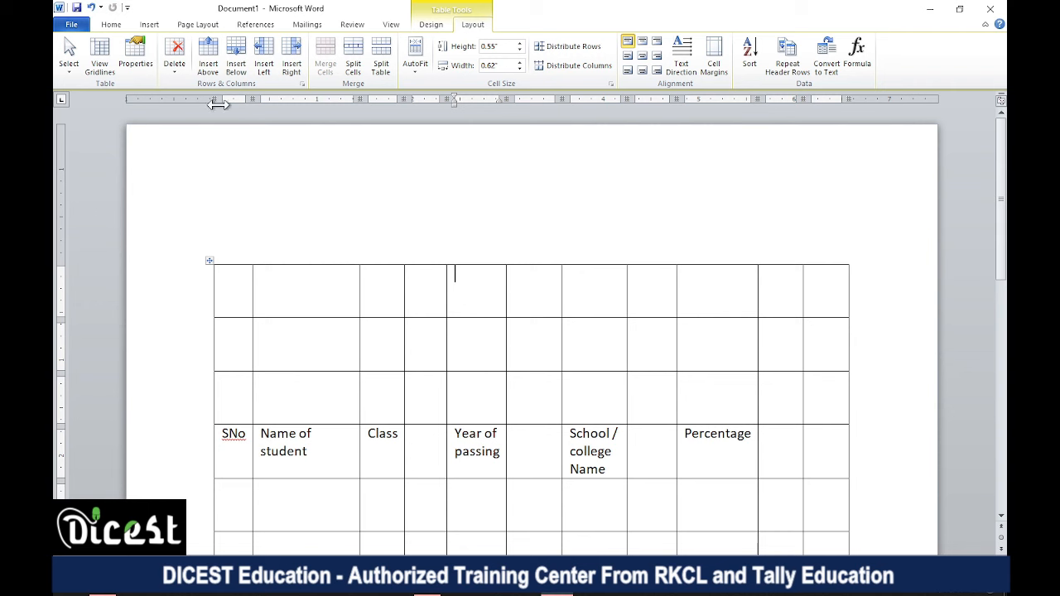
left_click(174, 72)
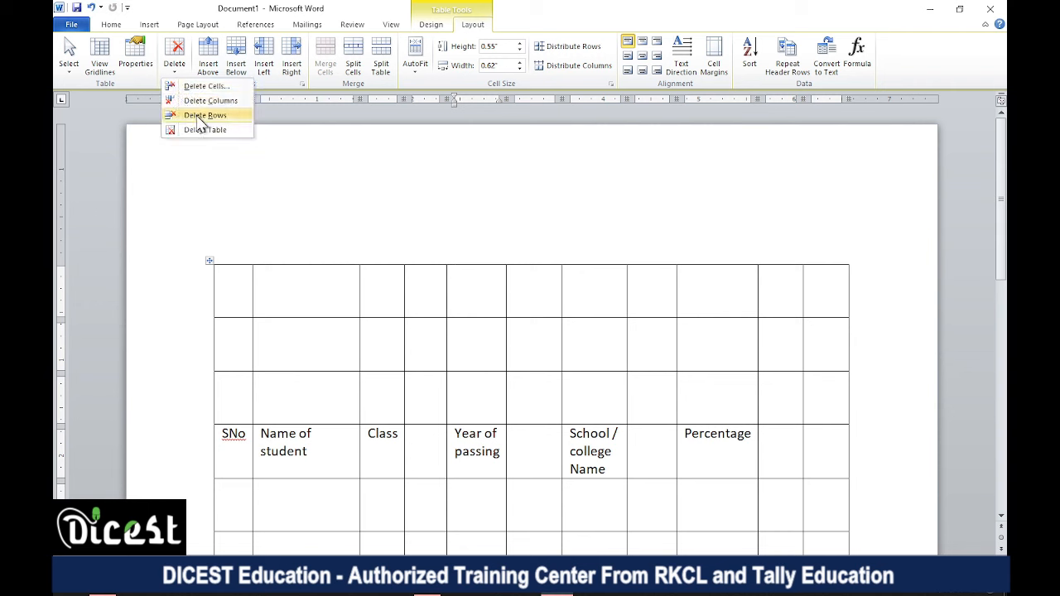
left_click(199, 116)
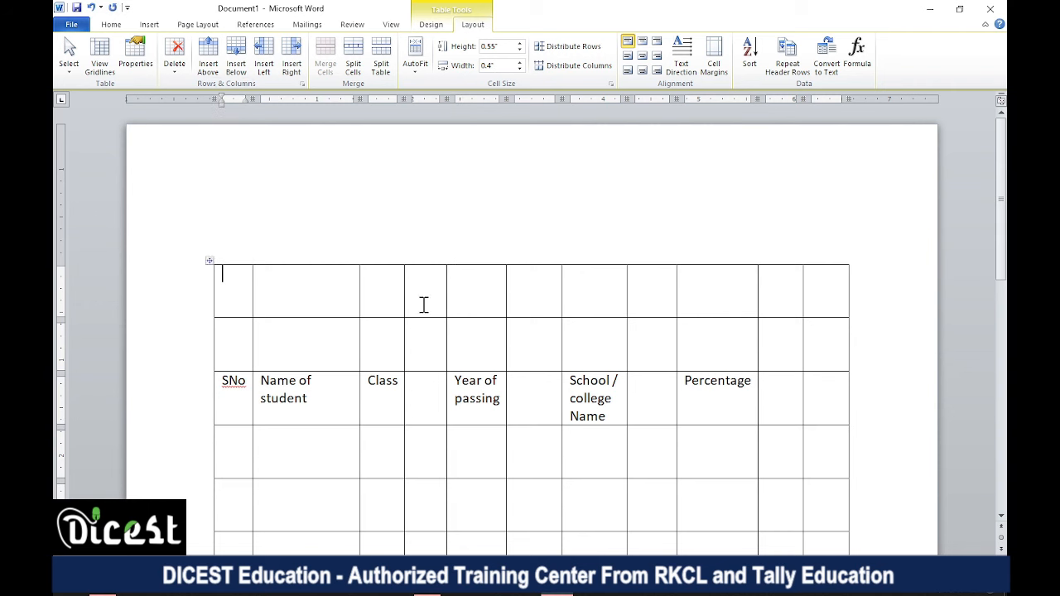
- Delete the blank column to the right of Year of passing and the blank column to the left of Percentage
left_click(540, 296)
left_click_drag(539, 297, 531, 495)
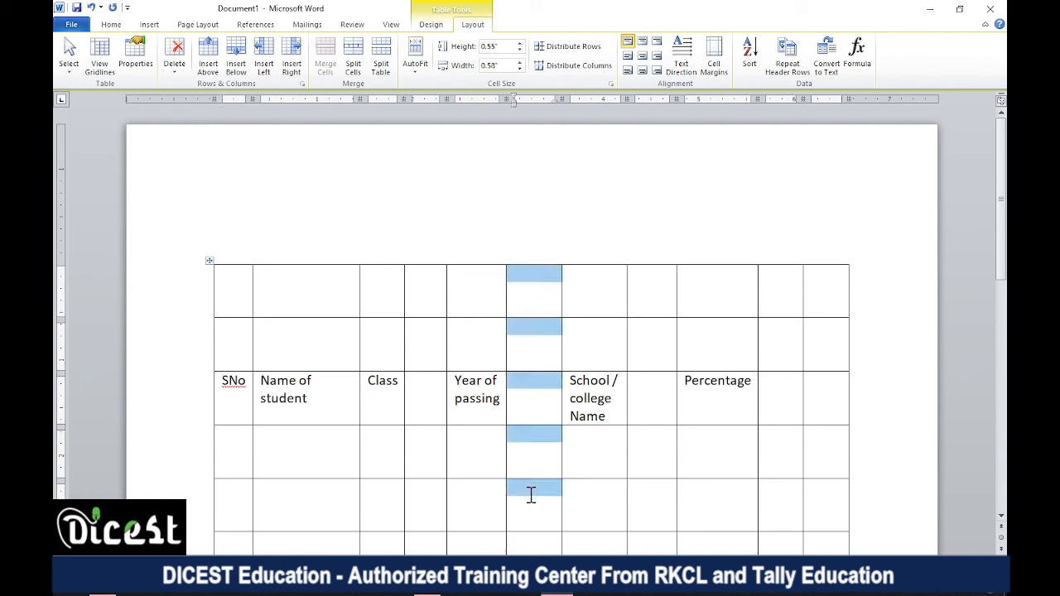
left_click(539, 295)
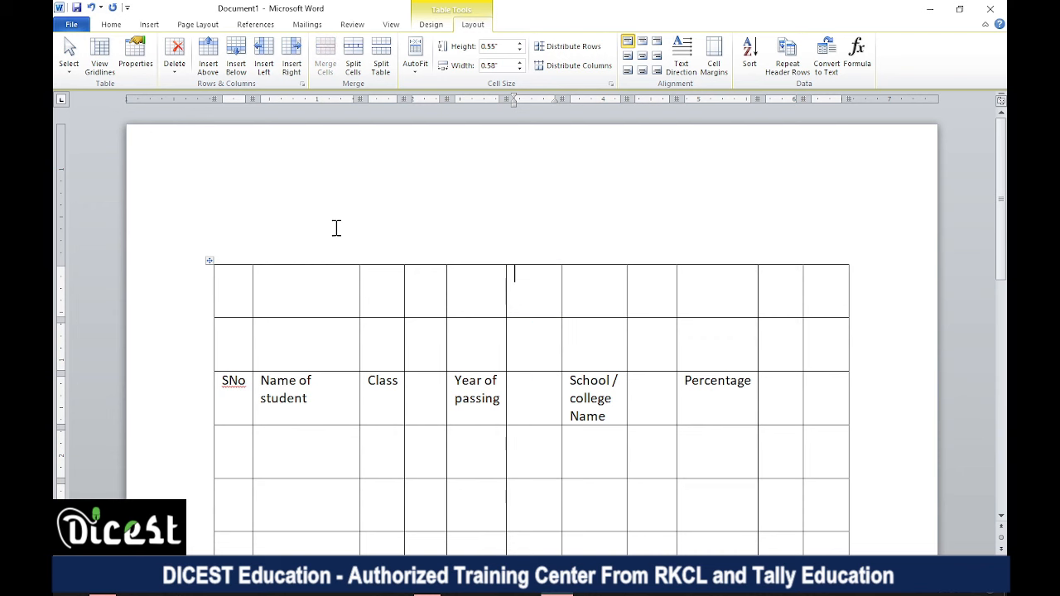
left_click(178, 63)
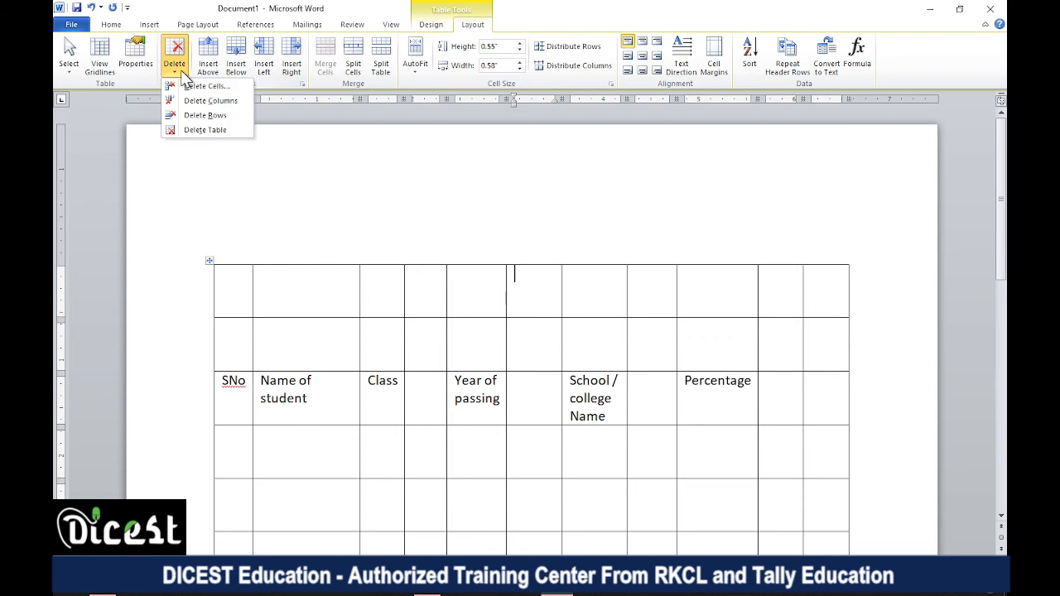
left_click(224, 103)
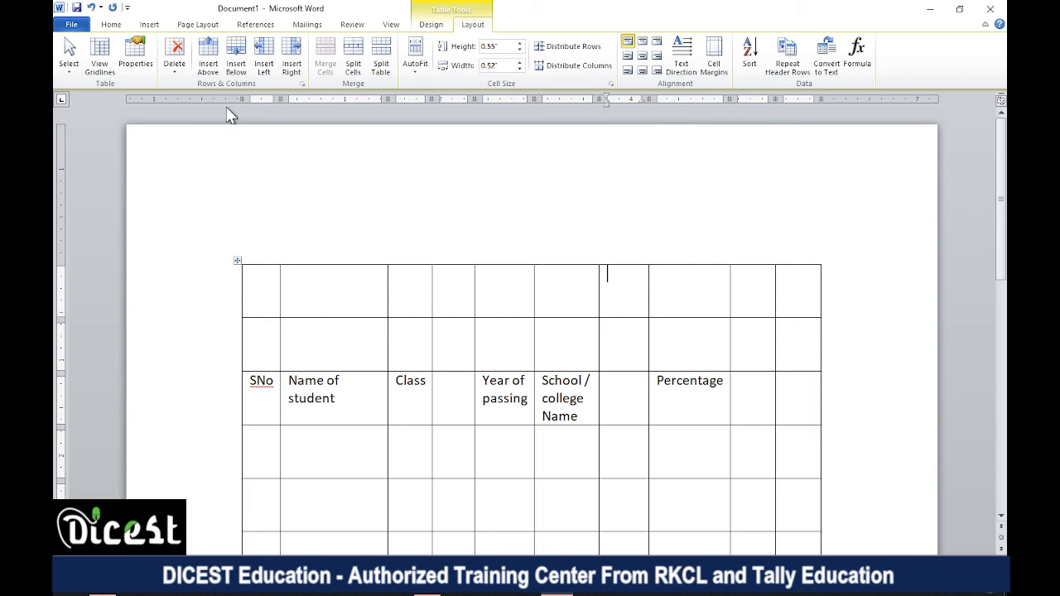
left_click(184, 73)
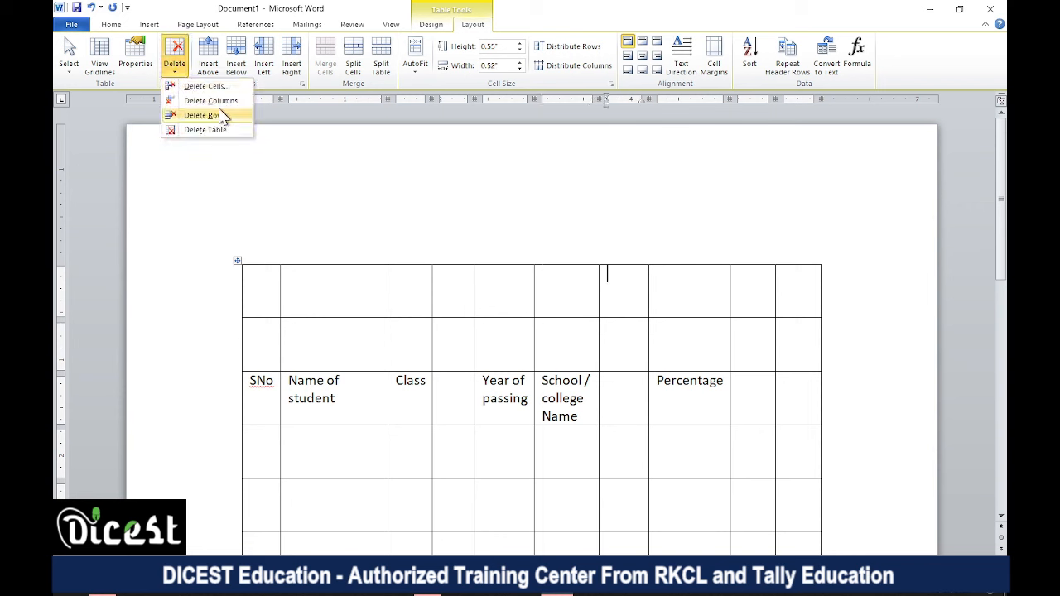
left_click(223, 102)
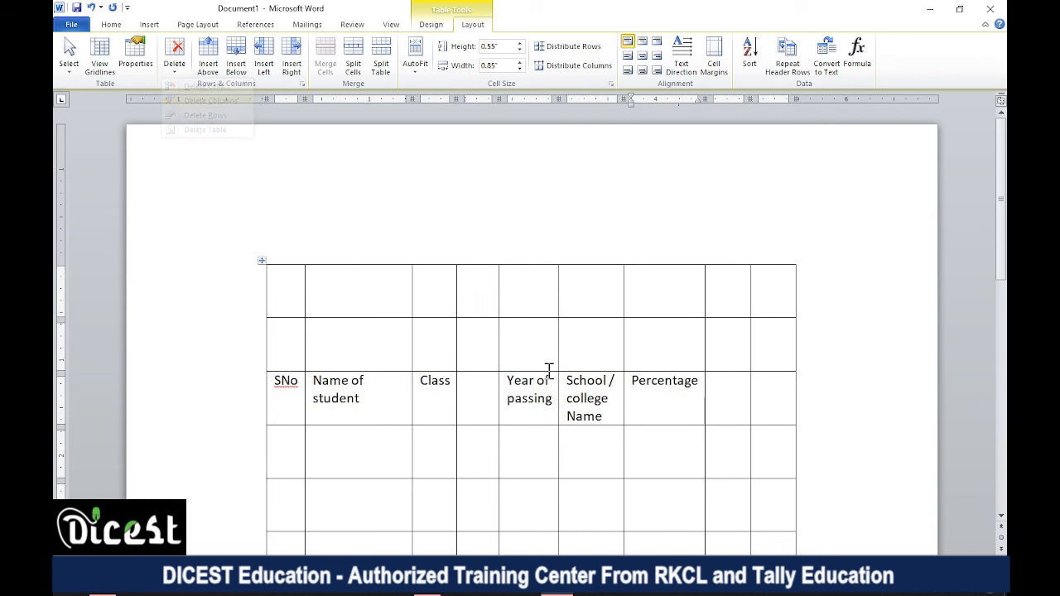
- Select the two blank columns to the right of Percentage and delete them together
left_click_drag(734, 293, 721, 189)
left_click(762, 464)
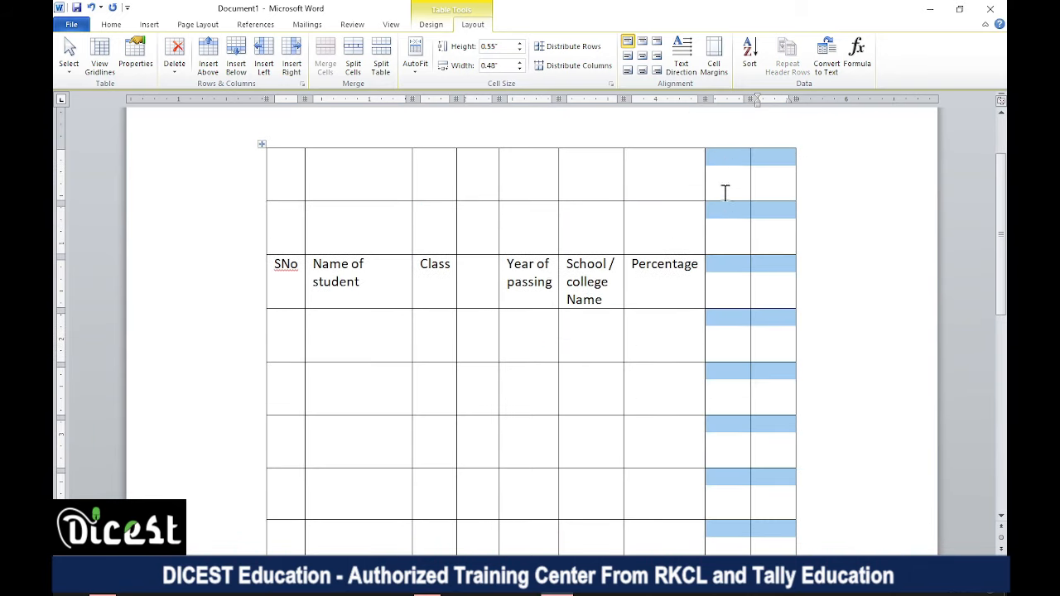
left_click(171, 66)
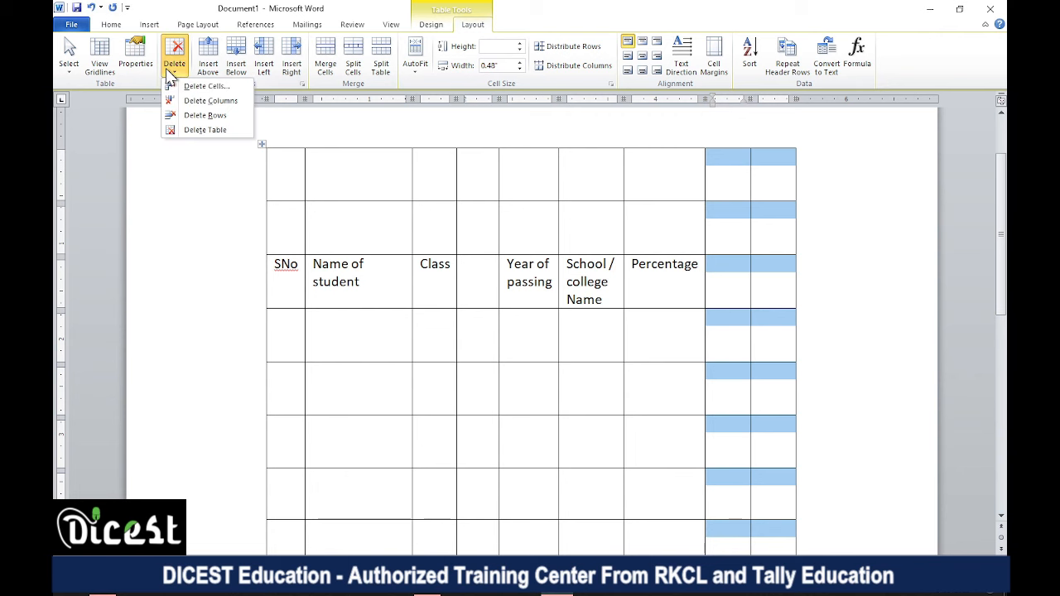
left_click(220, 105)
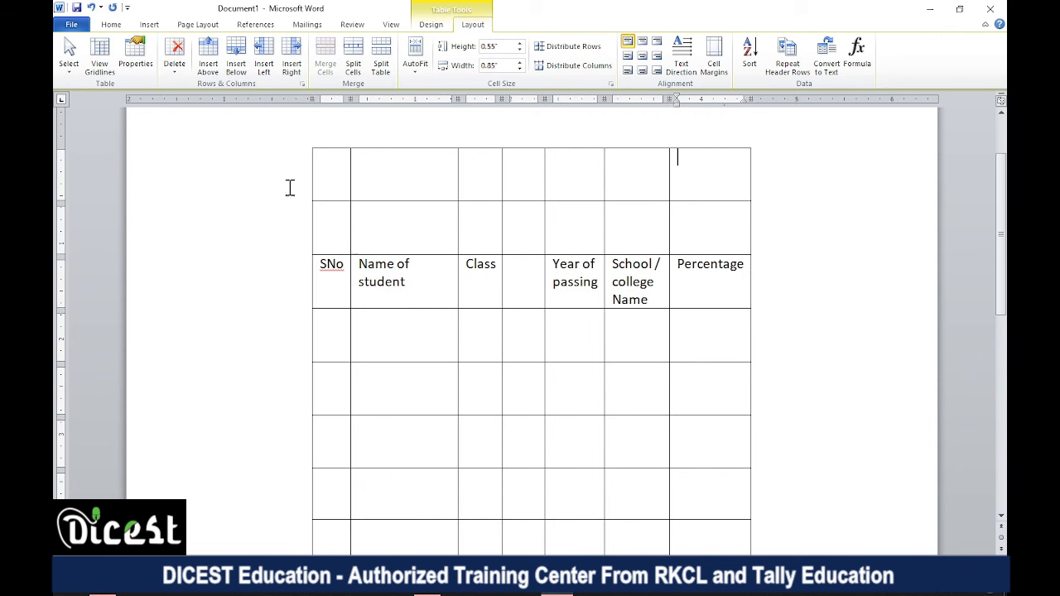
- Delete the blank column between Class and Year of passing, and one of the two blank rows above the headings
left_click(512, 174)
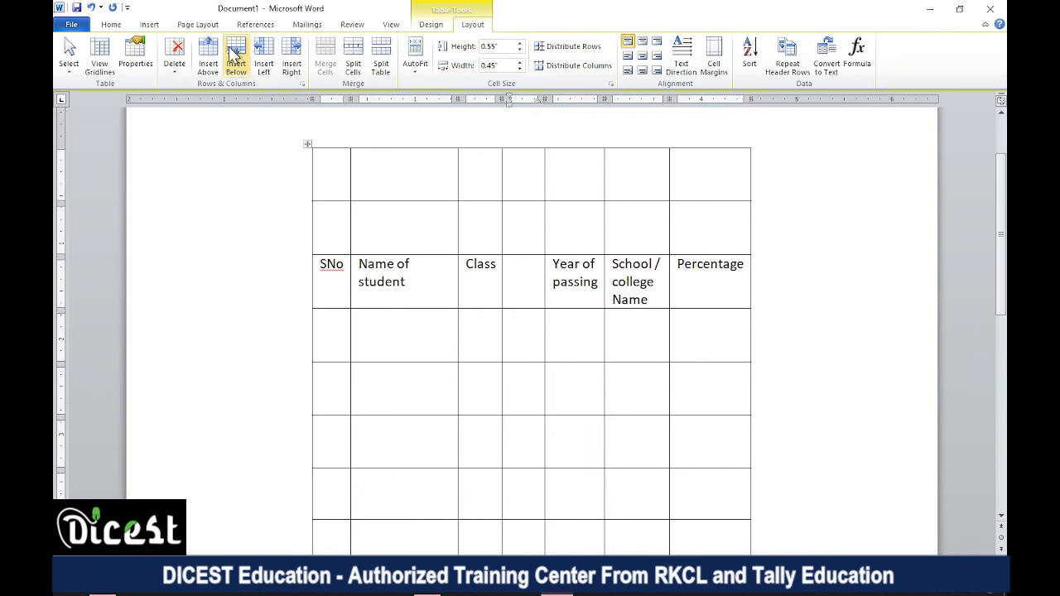
left_click(174, 60)
left_click(223, 103)
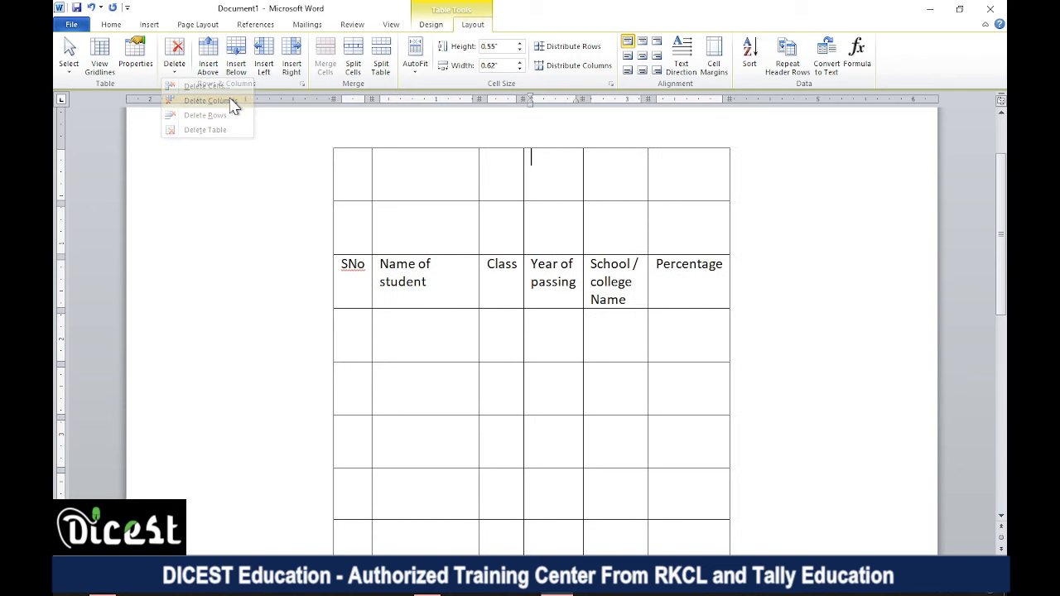
left_click(176, 66)
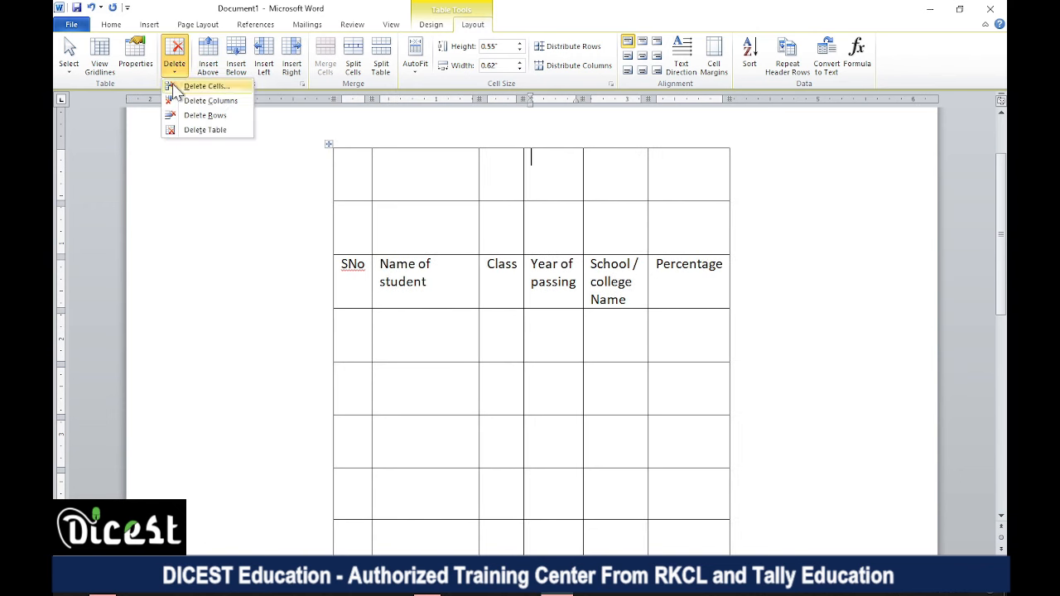
left_click(203, 116)
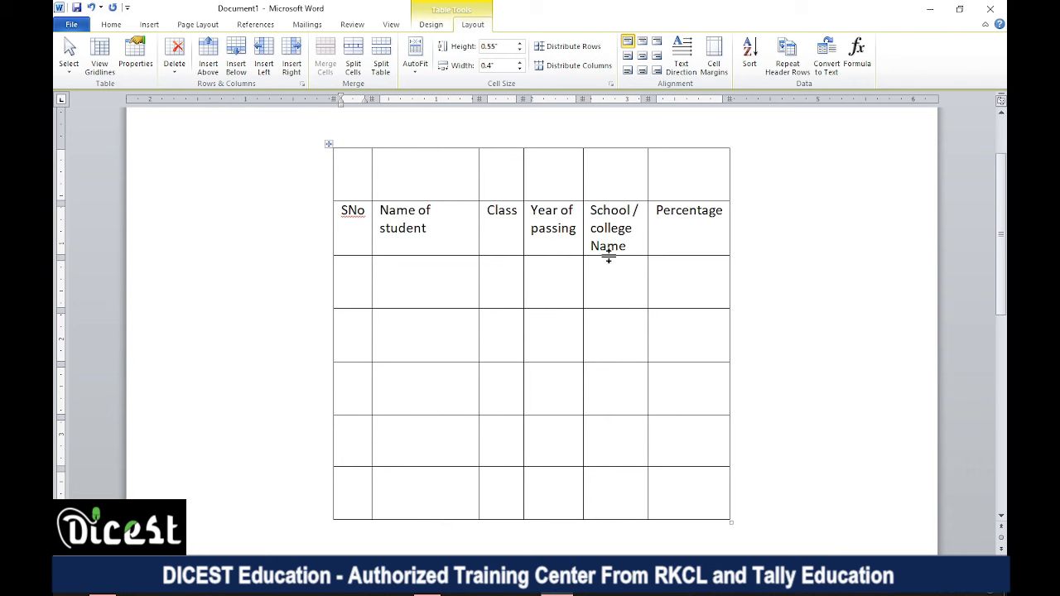
- Move the table toward the left edge of the page and widen it to about 6.85 inches, with slightly shorter rows
left_click(468, 183)
left_click_drag(729, 520, 845, 490)
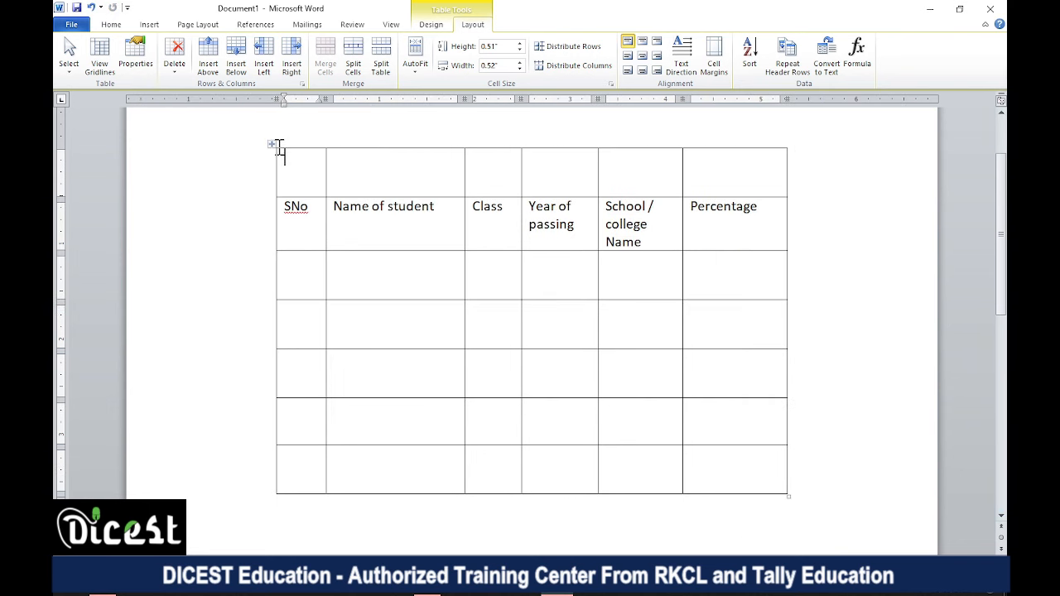
left_click_drag(276, 146, 213, 141)
left_click_drag(728, 485, 879, 464)
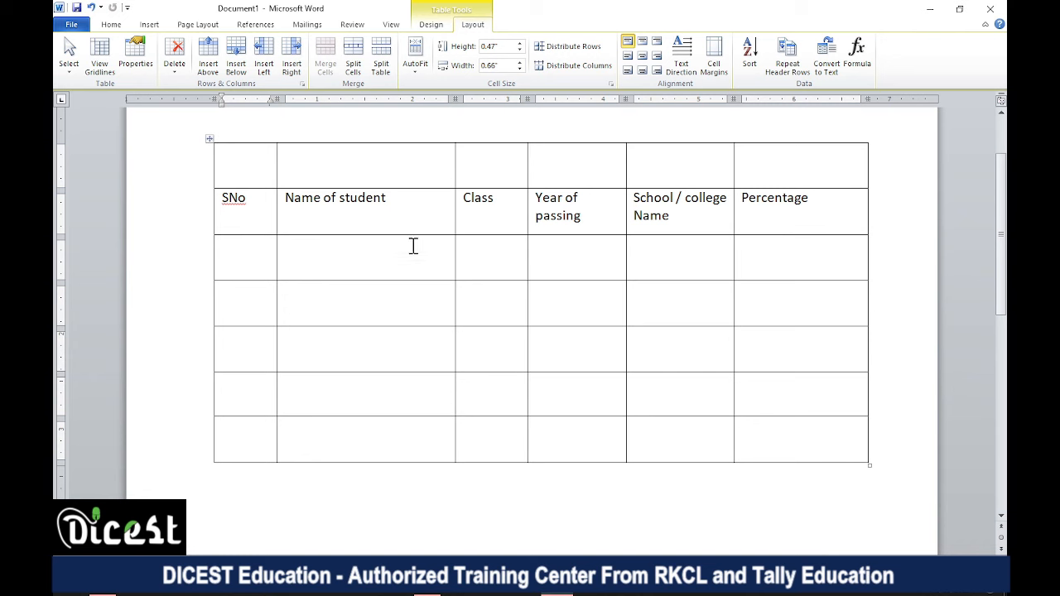
- Merge the first four cells of the blank top row, above SNo through Year of passing, into one cell
scroll(539, 351, "up", 3)
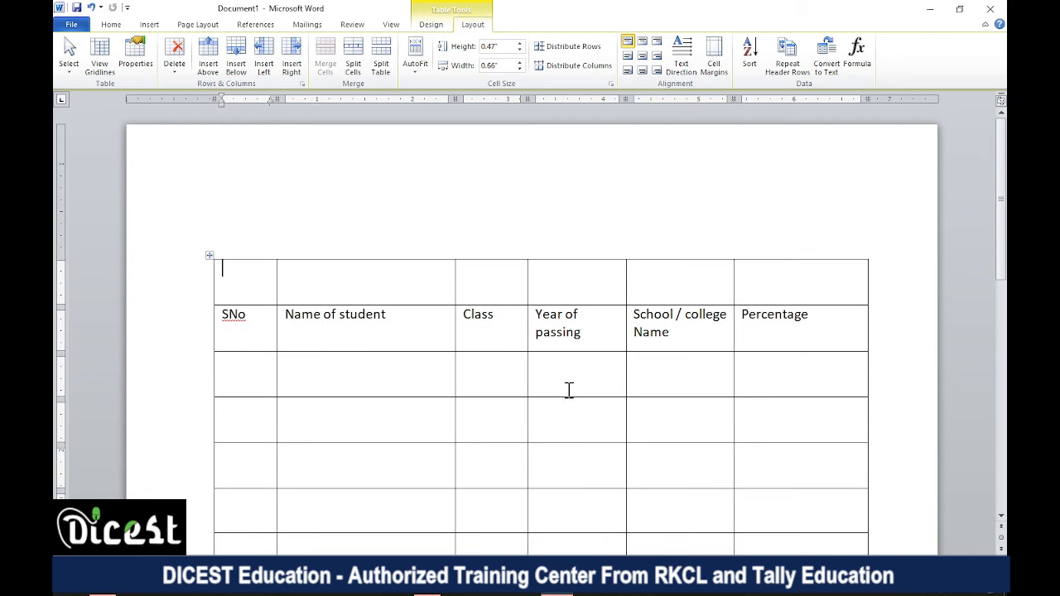
scroll(1004, 227, "down", 2)
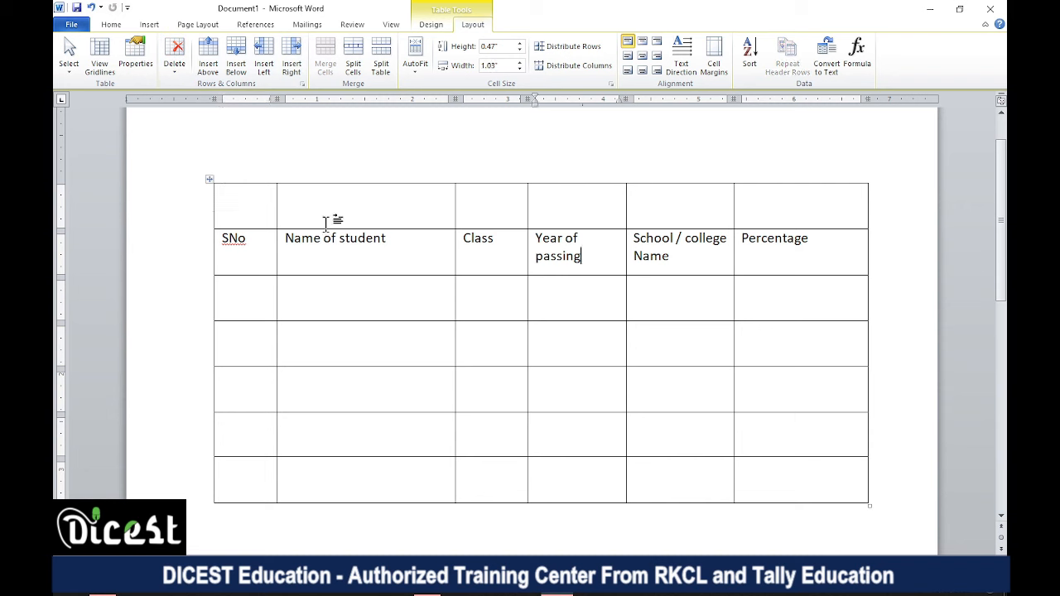
left_click_drag(258, 201, 780, 208)
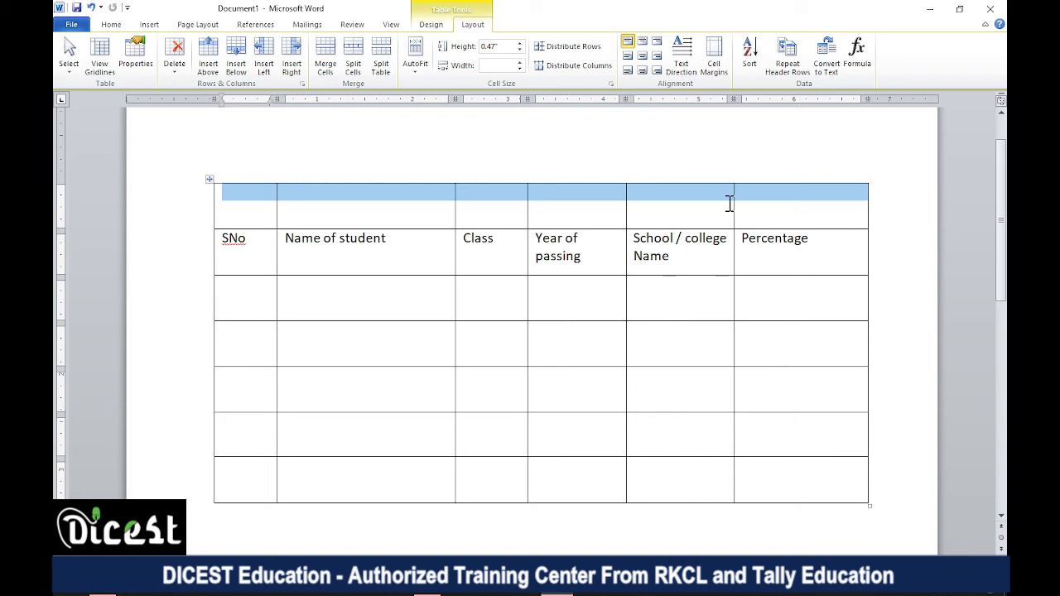
left_click(345, 211)
left_click_drag(273, 199, 546, 203)
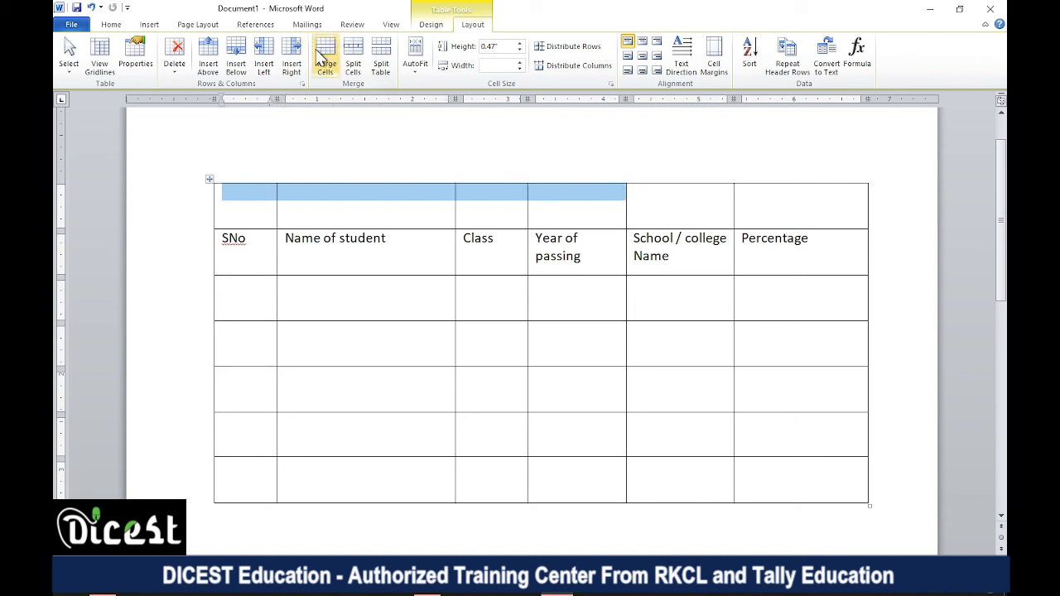
left_click(326, 55)
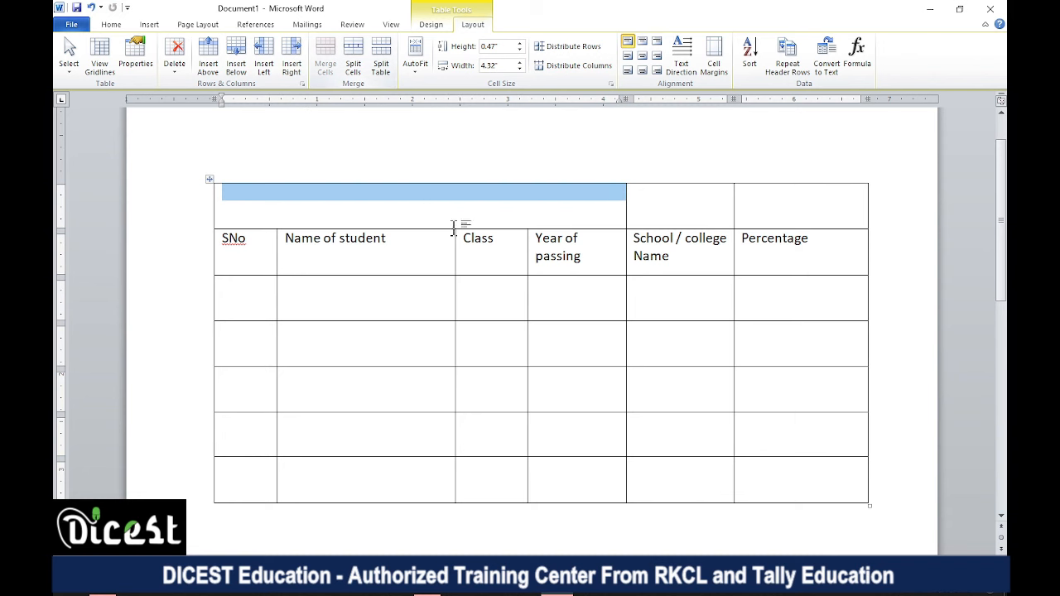
left_click(490, 203)
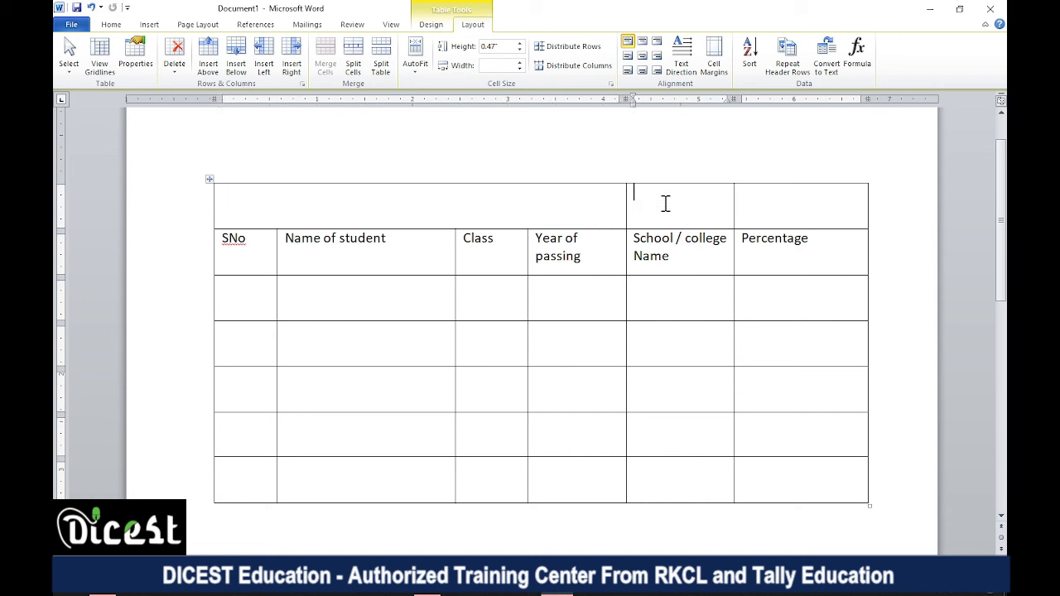
- Merge all the remaining cells of the top row into a single cell spanning the full table width
left_click_drag(747, 206, 622, 212)
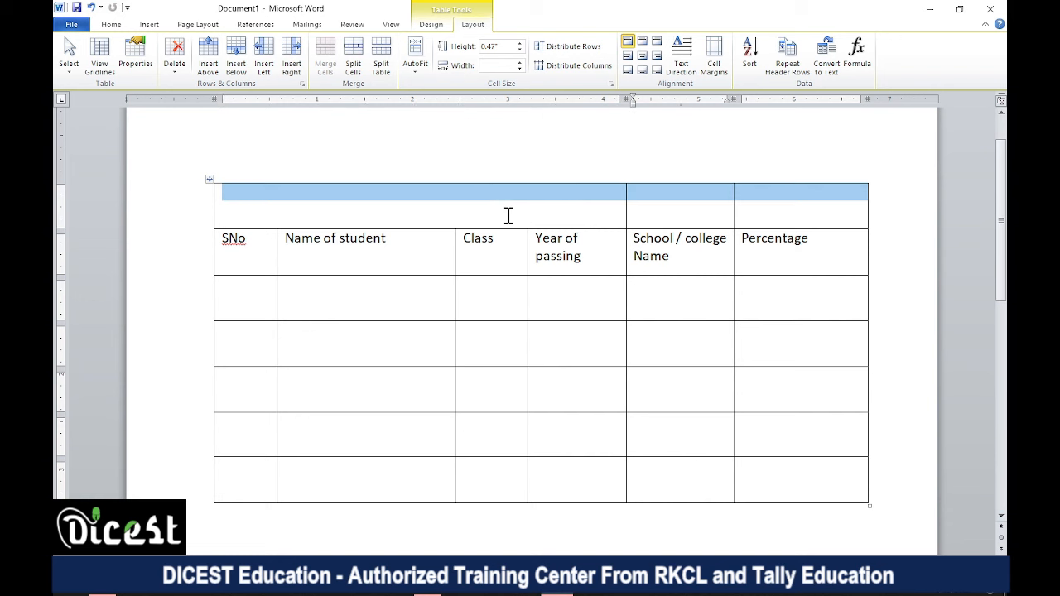
left_click(325, 48)
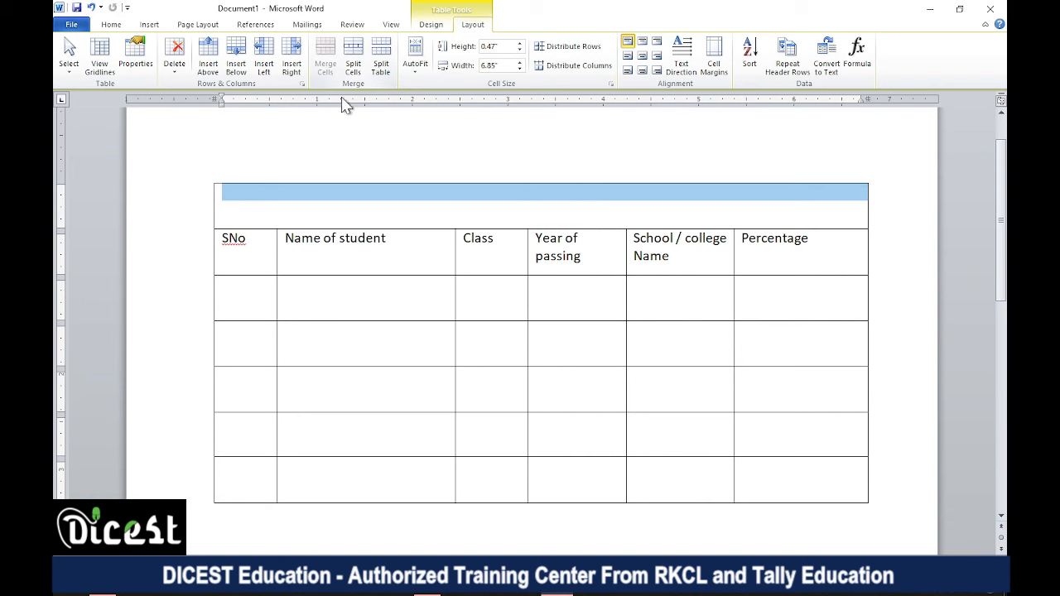
left_click(516, 217)
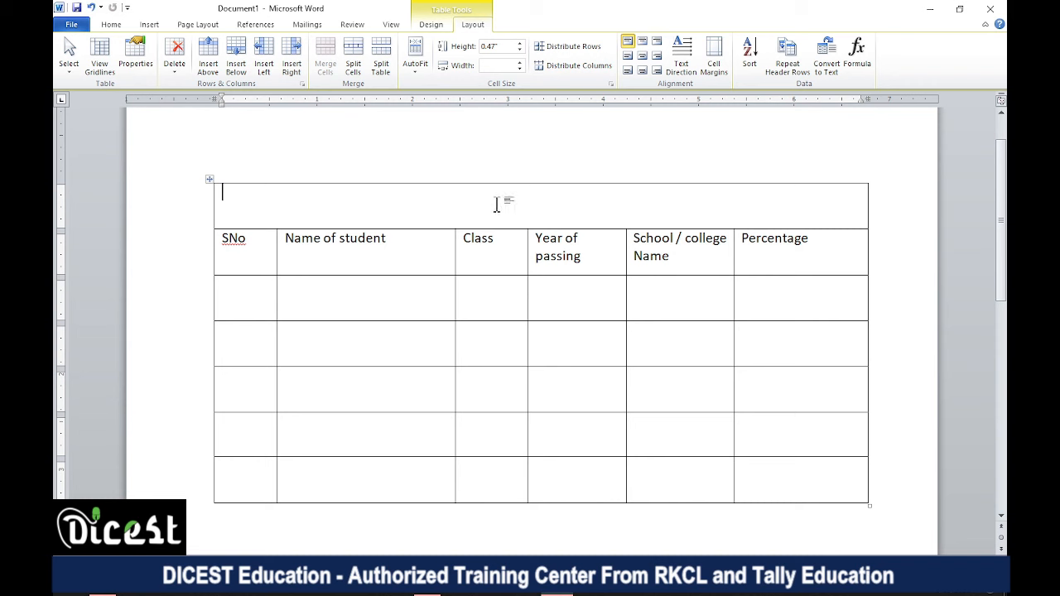
- Enter the title DICEST Education Pvt Ltd in the merged top row and enlarge its font by four size increments
type("DICEST Educati")
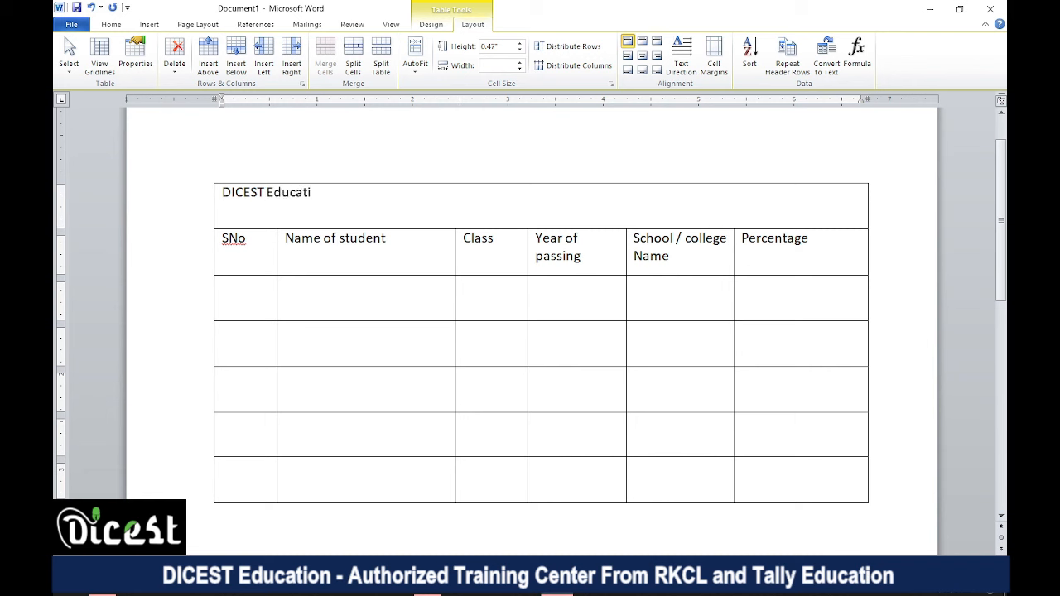
type("on Pvt Ltd")
left_click_drag(379, 193, 263, 198)
mouse_move(307, 177)
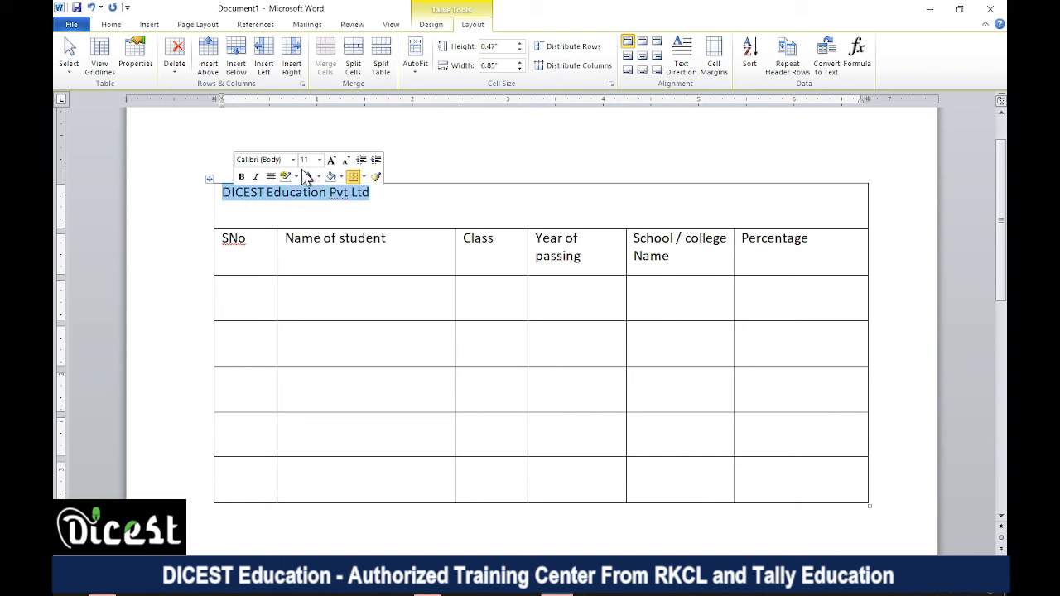
left_click(330, 160)
left_click(330, 160)
left_click(331, 160)
left_click(330, 160)
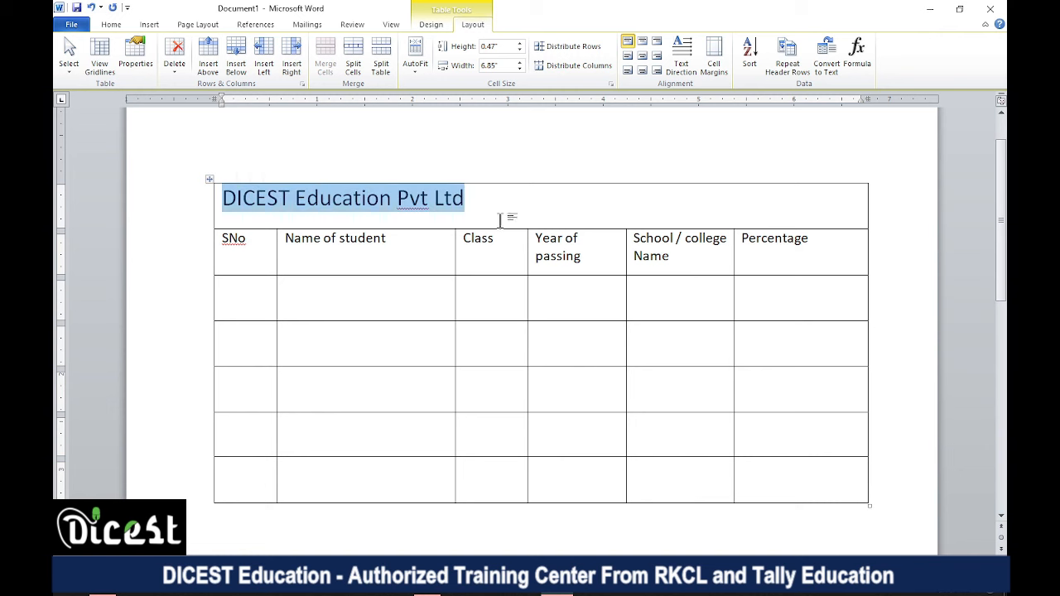
left_click(502, 218)
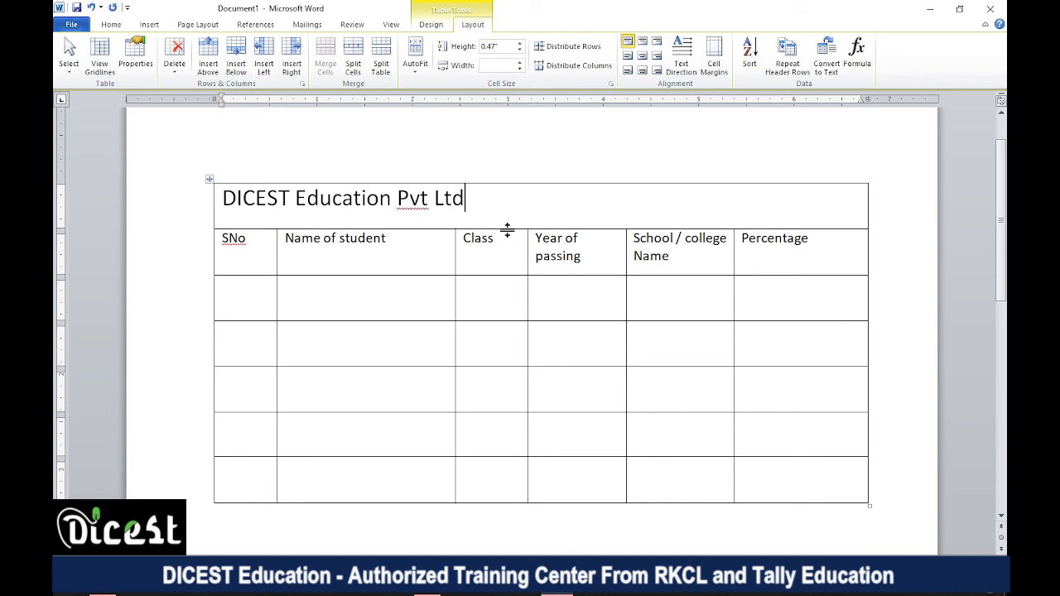
- Increase the title row's height to about 1 inch and the heading row's height to about 0.62 inch
left_click_drag(507, 230, 502, 279)
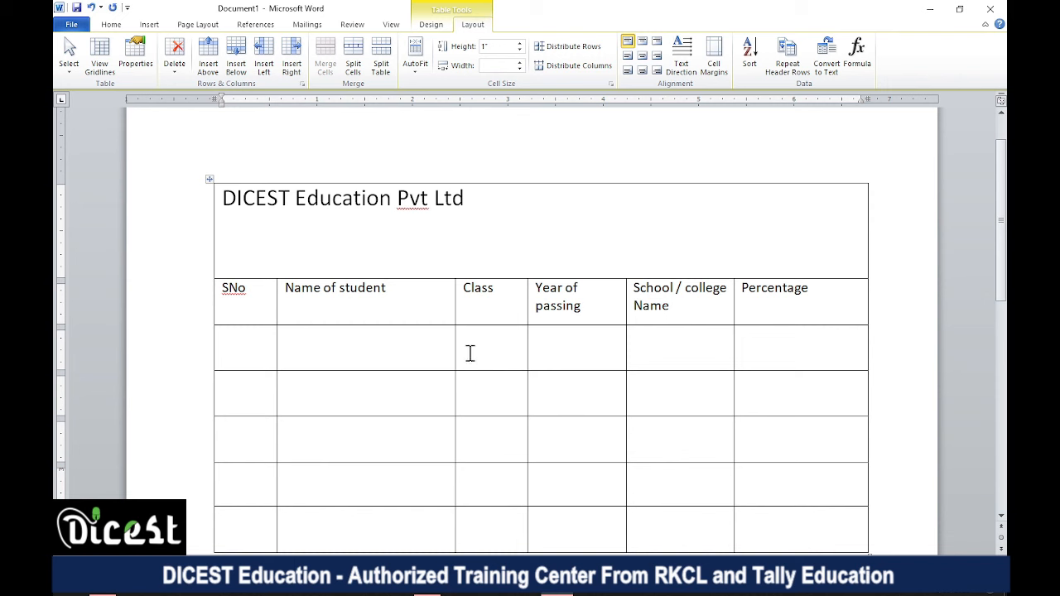
mouse_move(453, 350)
left_mouse_down()
mouse_move(466, 348)
mouse_move(457, 350)
left_mouse_up()
mouse_move(383, 326)
left_mouse_down()
mouse_move(386, 354)
mouse_move(390, 338)
left_mouse_up()
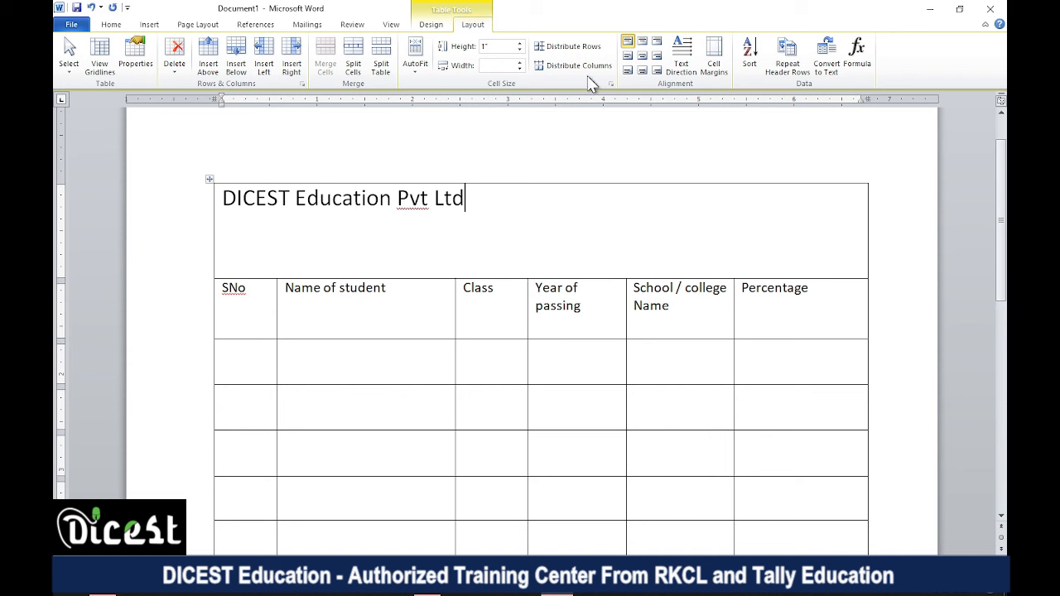
- Try the left, right and centre alignments at the top, middle and bottom of the title cell
left_click(628, 70)
left_click(627, 55)
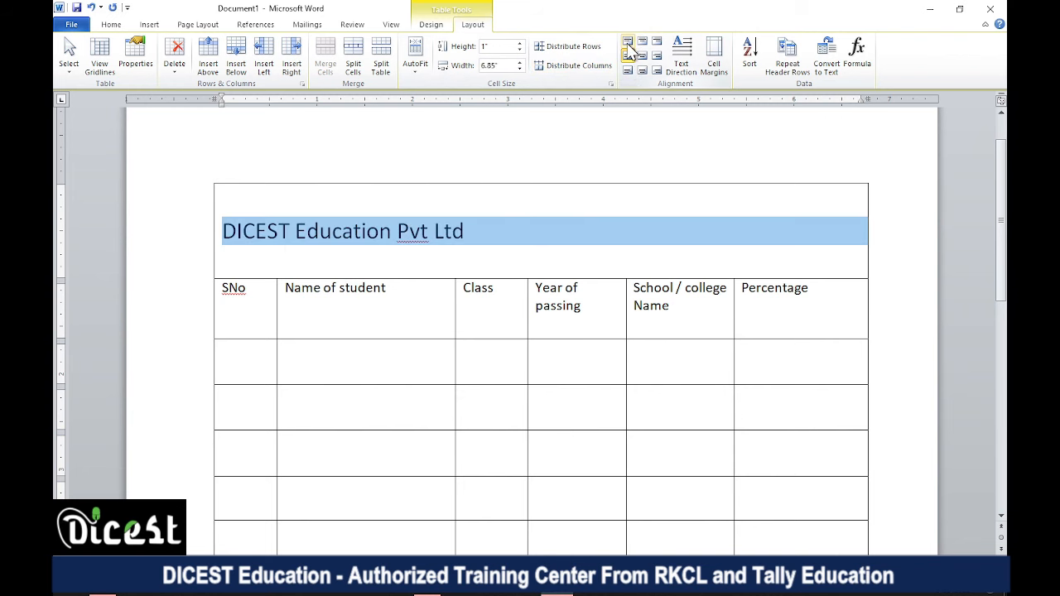
left_click(628, 41)
left_click(627, 55)
left_click(628, 71)
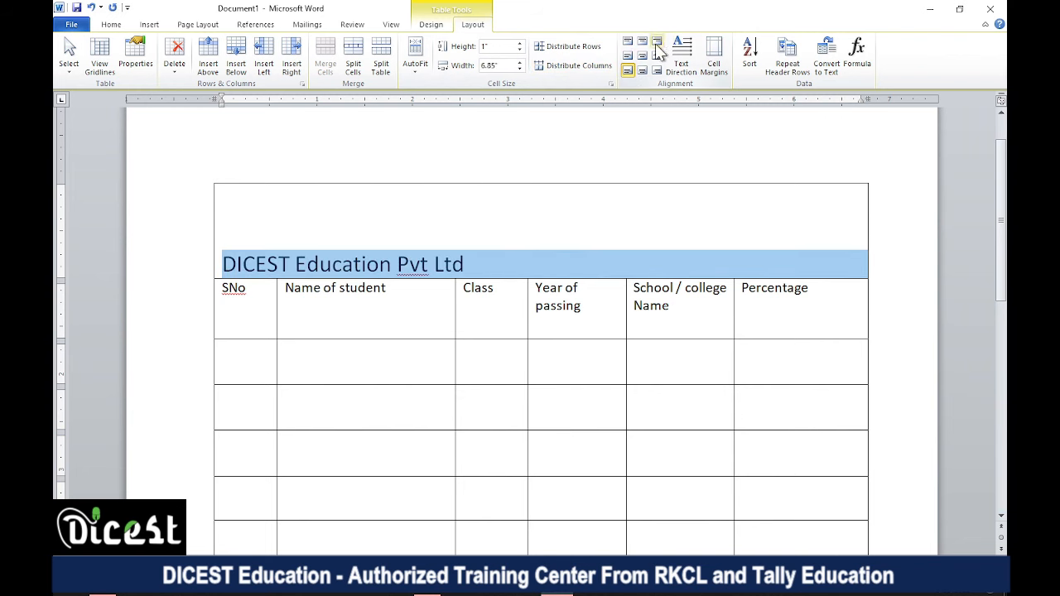
left_click(657, 40)
left_click(657, 56)
left_click(656, 70)
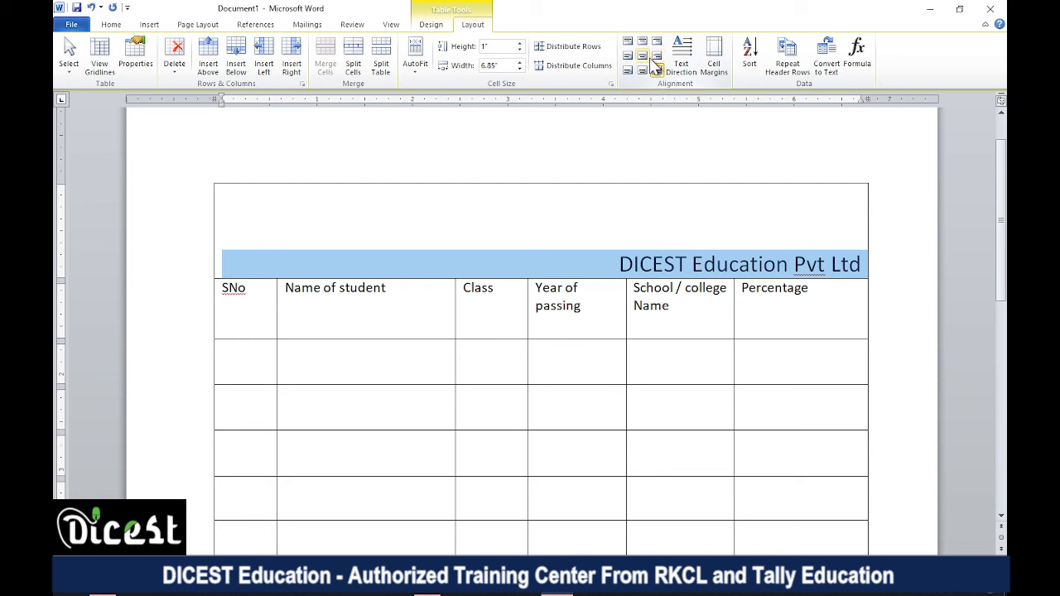
left_click(641, 55)
left_click(642, 70)
left_click(642, 40)
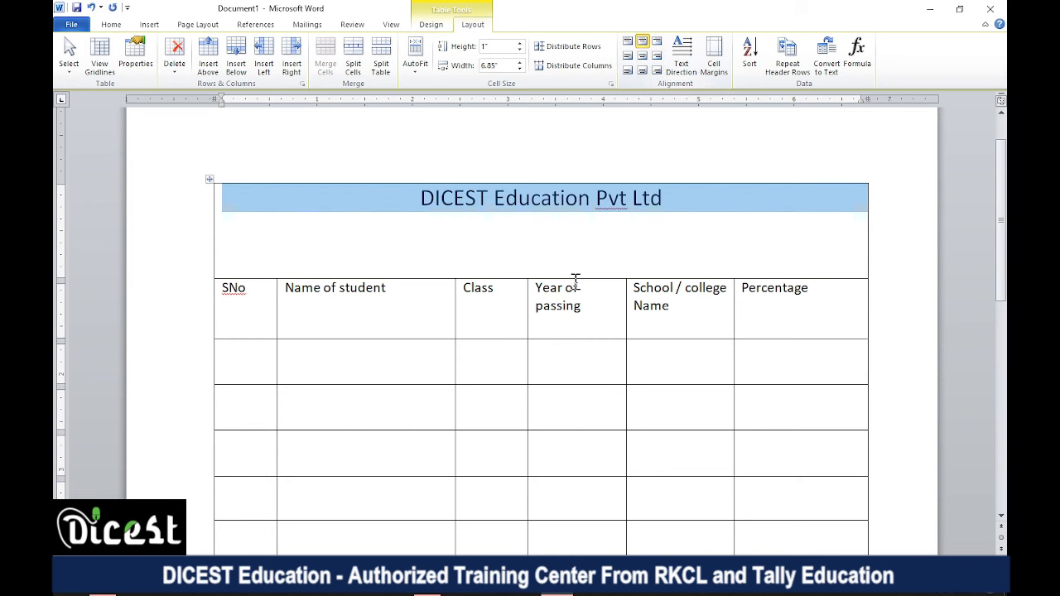
- Centre the title horizontally and vertically in its cell and reduce the title row's height to about 0.62 inch
left_click(643, 56)
left_click(663, 230)
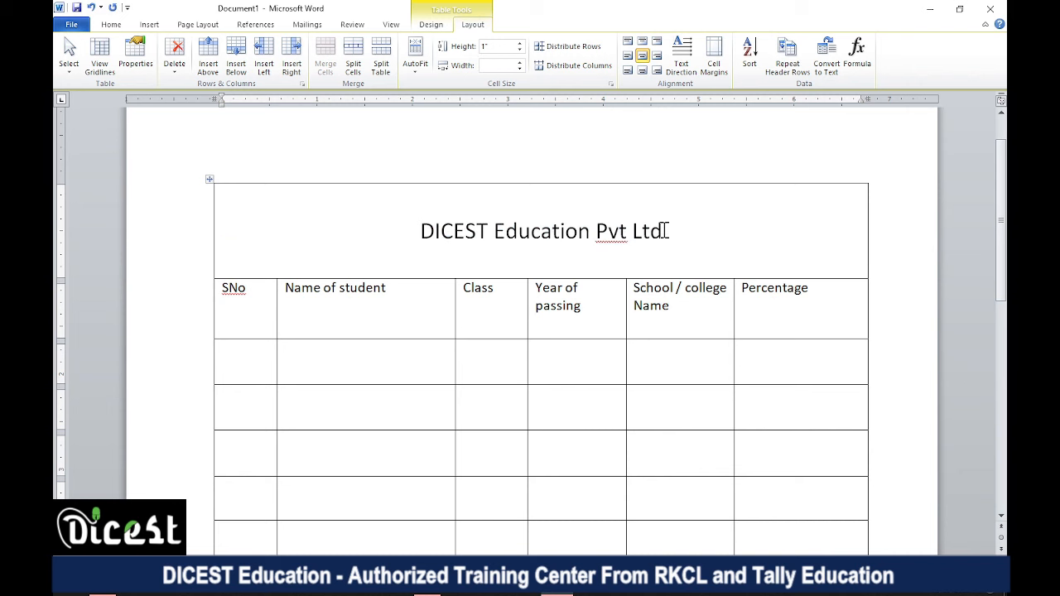
left_click_drag(561, 278, 563, 242)
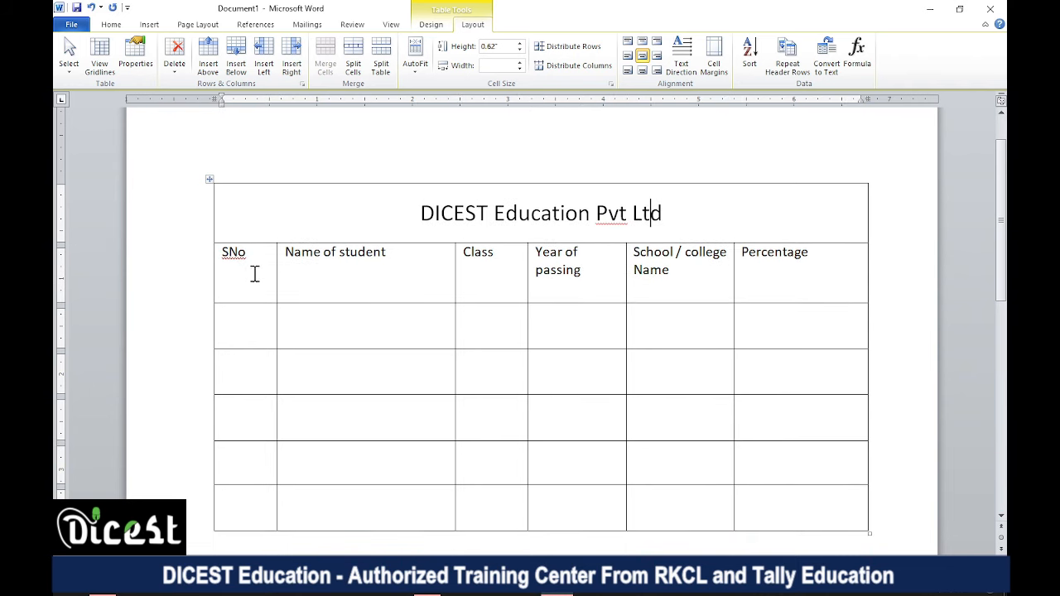
- Rotate the Class heading so its text reads vertically downward, and narrow the Class column to about 0.36 inch
left_click(505, 266)
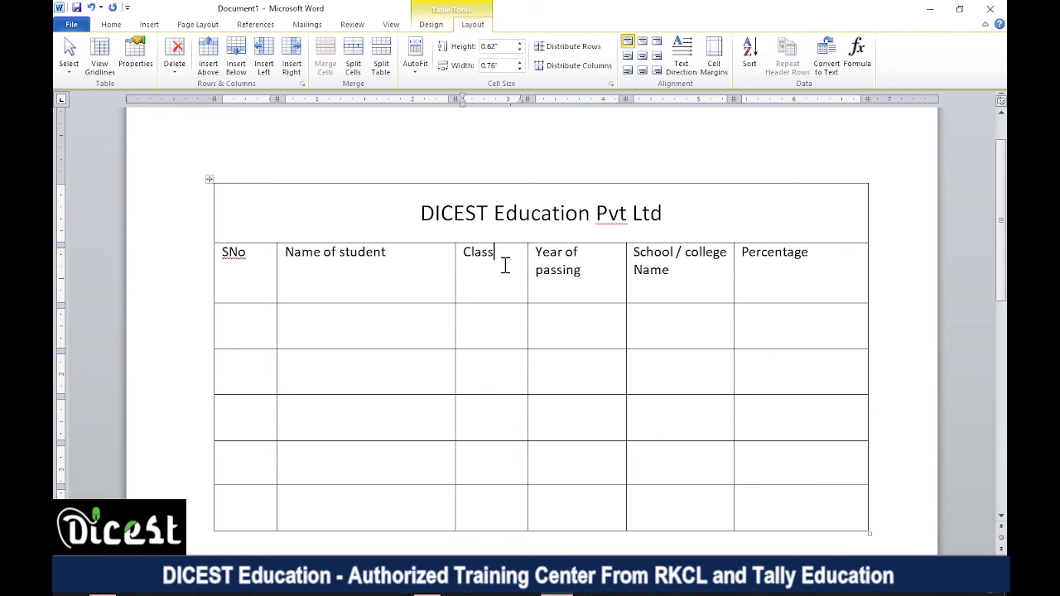
left_click(683, 60)
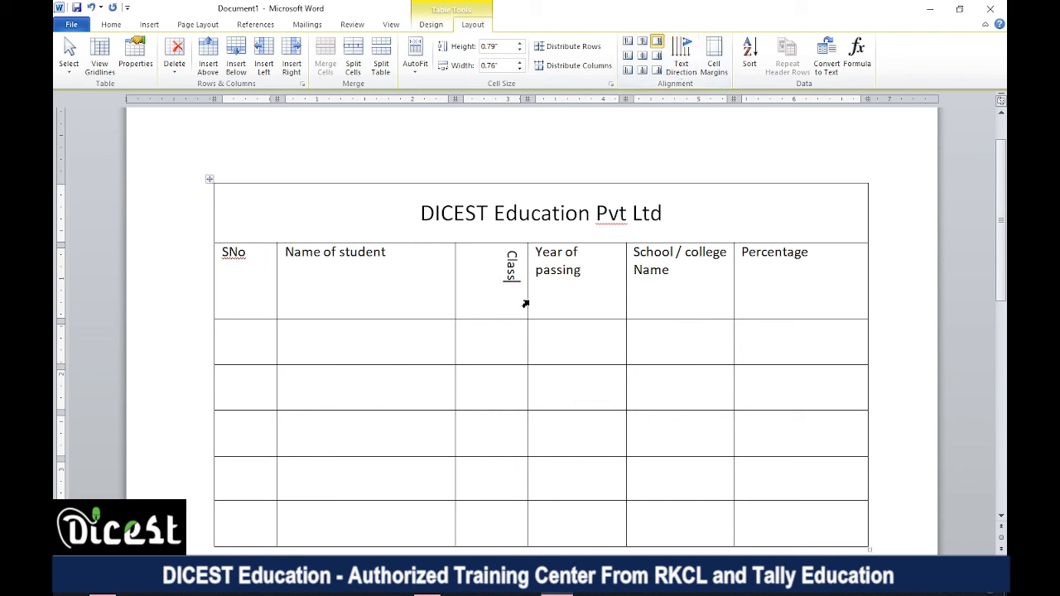
left_click_drag(525, 295, 489, 289)
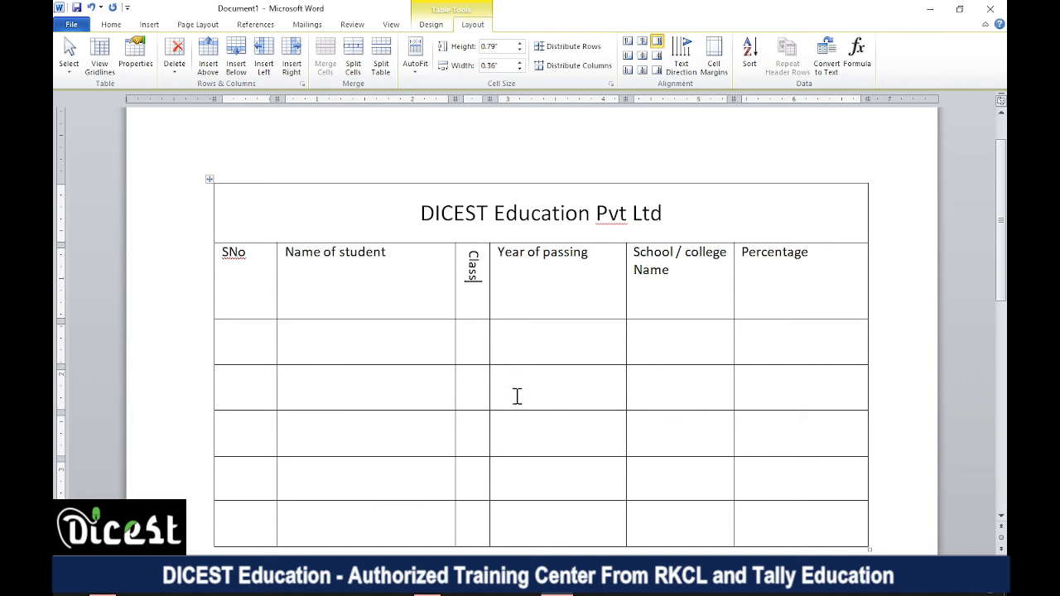